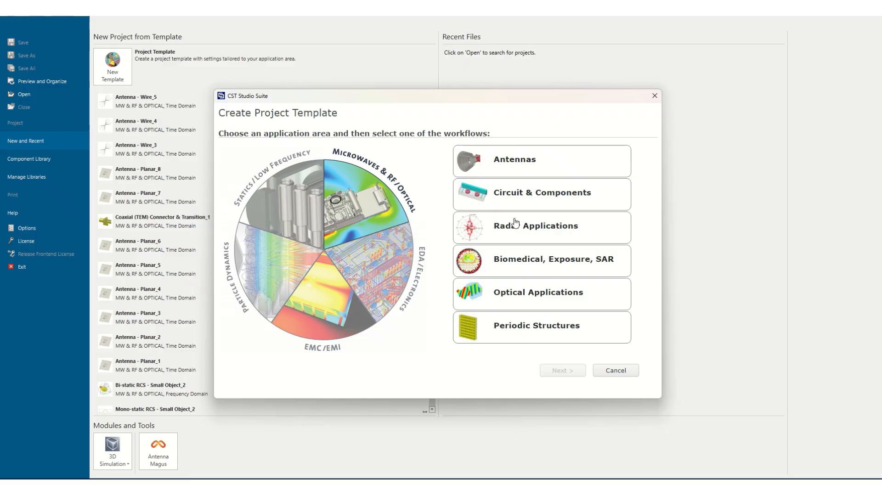
# - Configure the project template for Antennas with the Wire workflow, the Time Domain solver and units of mm, GHz, ns and °C
pyautogui.click(506, 171)
pyautogui.click(563, 371)
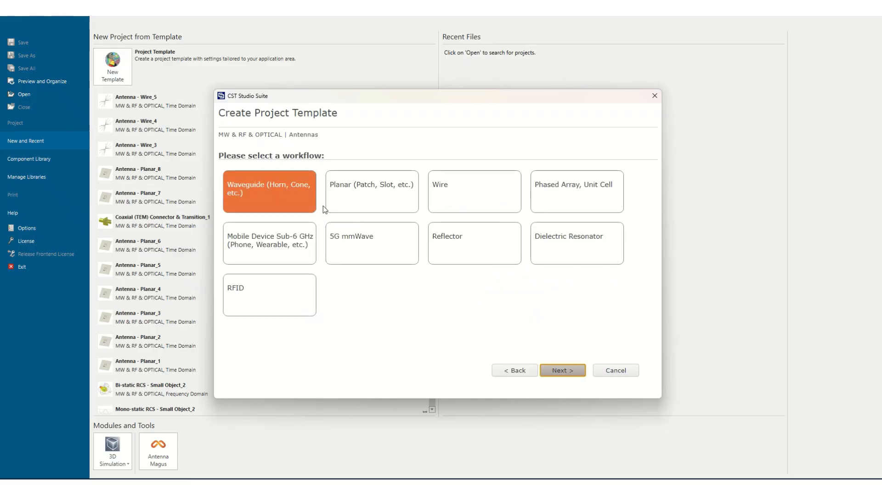
pyautogui.click(440, 198)
pyautogui.click(563, 370)
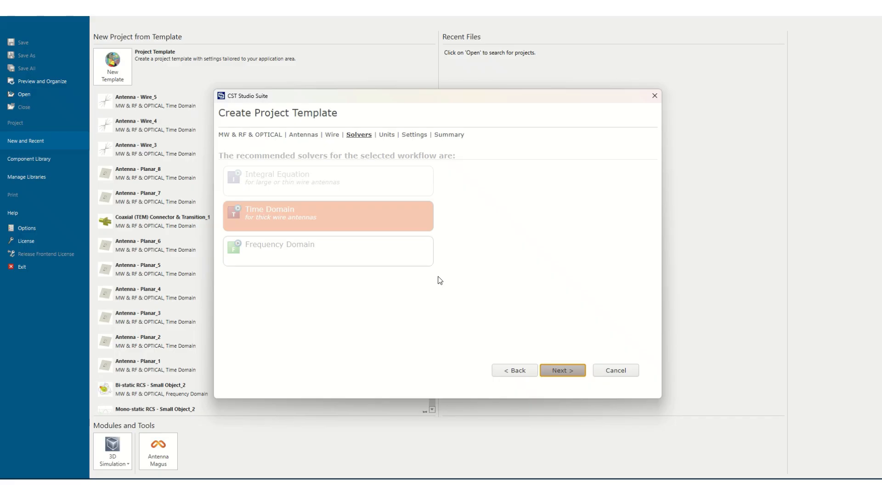
pyautogui.click(557, 373)
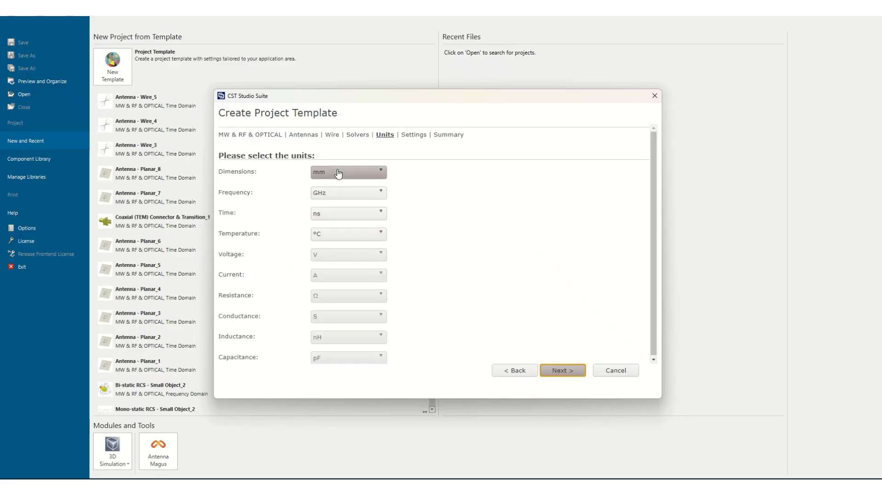
pyautogui.click(558, 374)
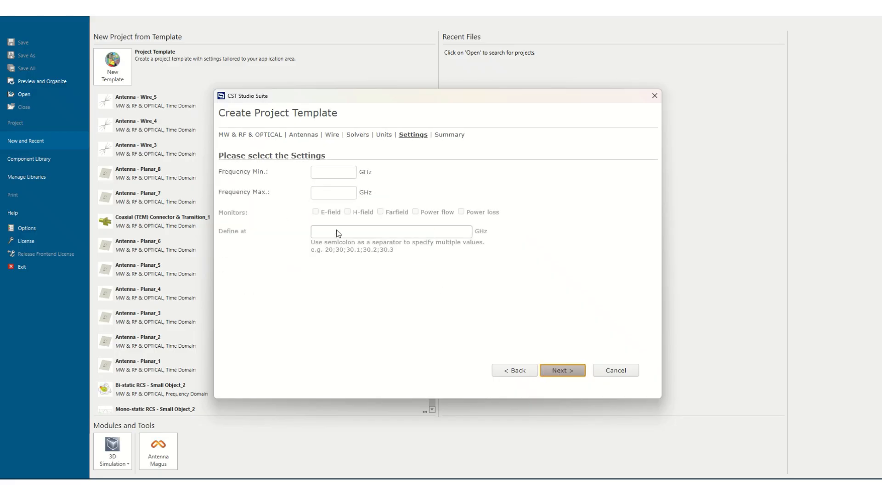
# - Set the template's frequency range from 1 to 5 GHz and finish creating the project
pyautogui.click(320, 171)
pyautogui.write('1')
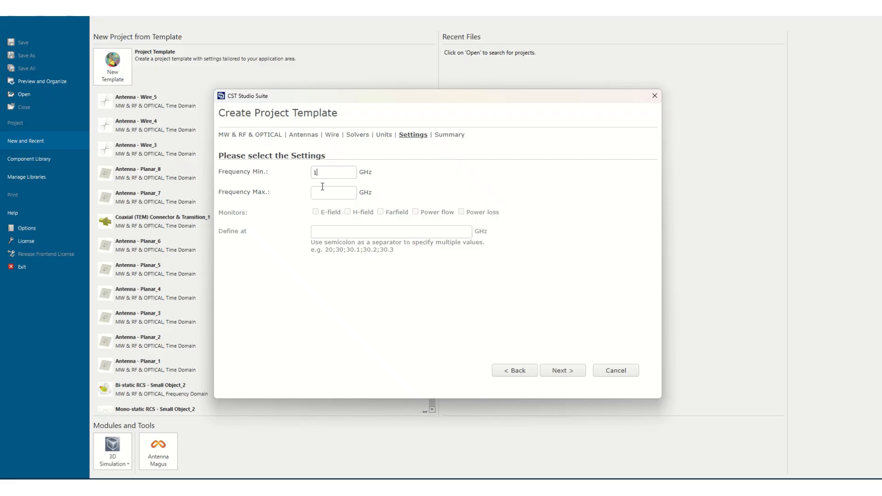
pyautogui.click(323, 188)
pyautogui.write('5')
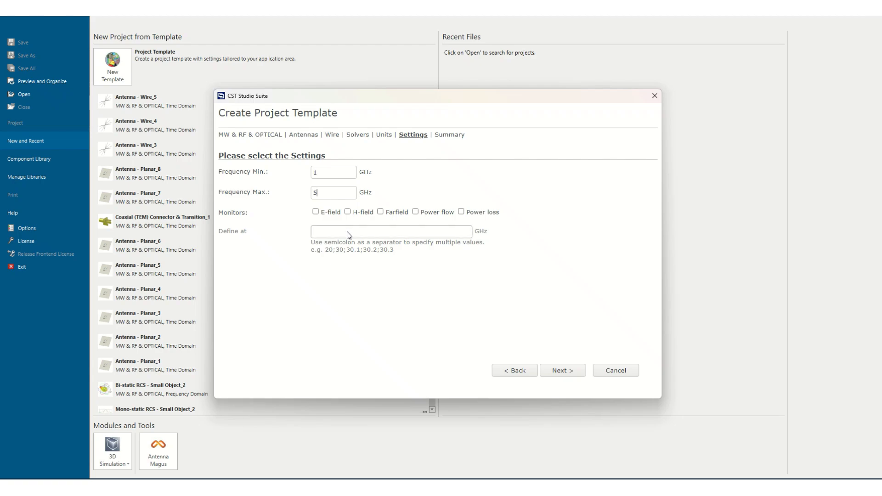
pyautogui.click(564, 373)
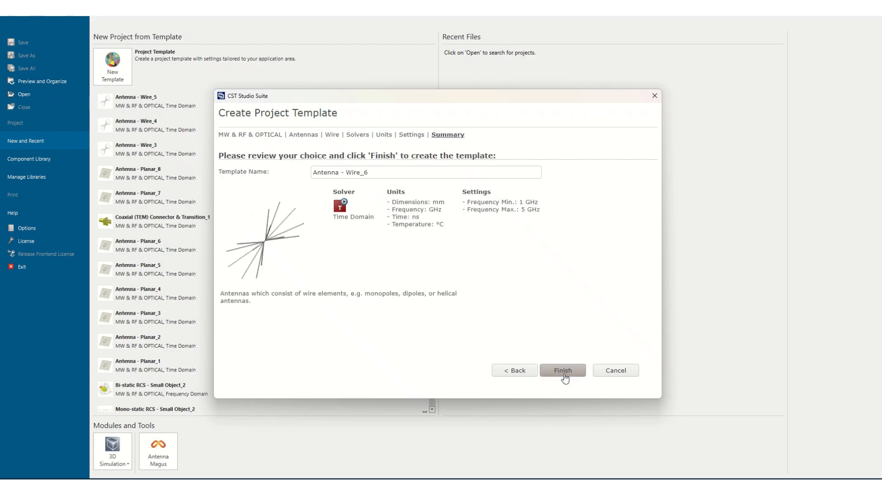
pyautogui.click(564, 373)
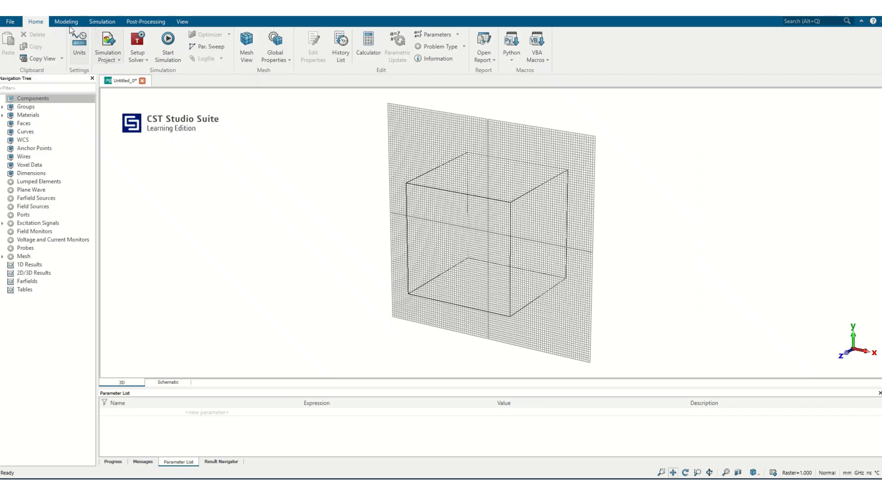
# - Set up a Z-oriented PEC cylinder named dipole1 with outer radius r1, Zmin -l/2 and Zmax l/2
pyautogui.click(66, 22)
pyautogui.click(159, 38)
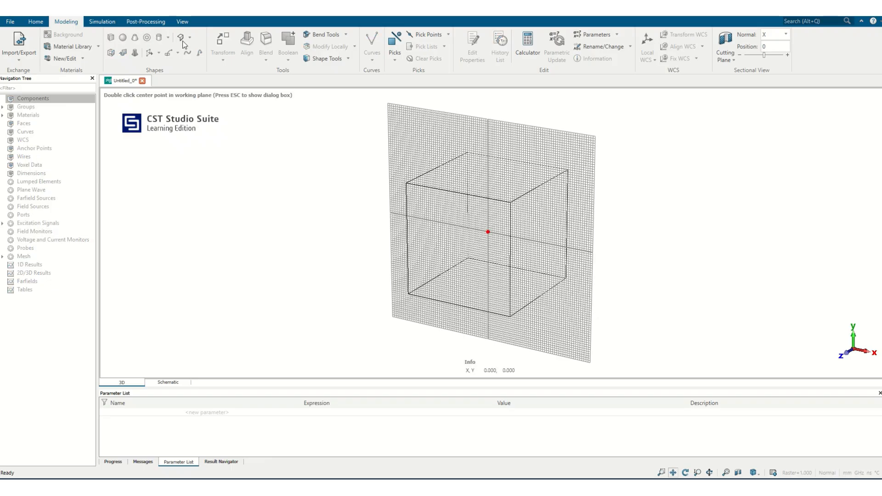
pyautogui.press('Escape')
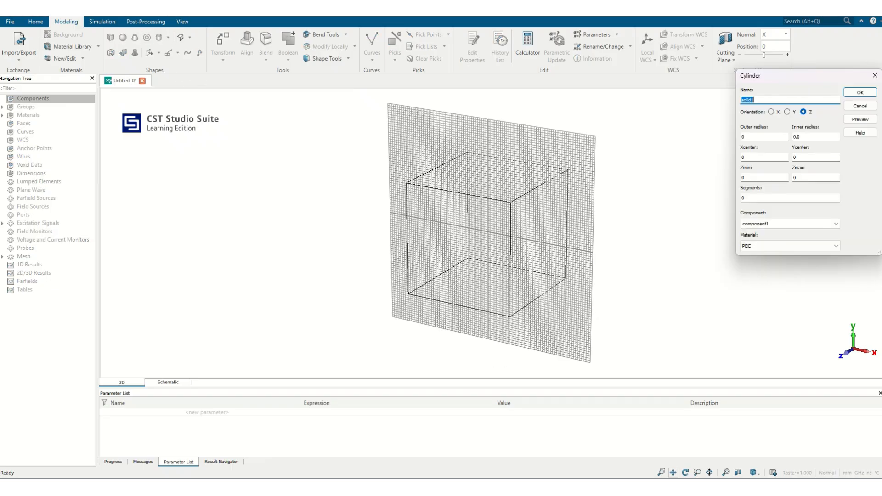
pyautogui.write('dipole')
pyautogui.moveTo(753, 137); pyautogui.dragTo(661, 136)
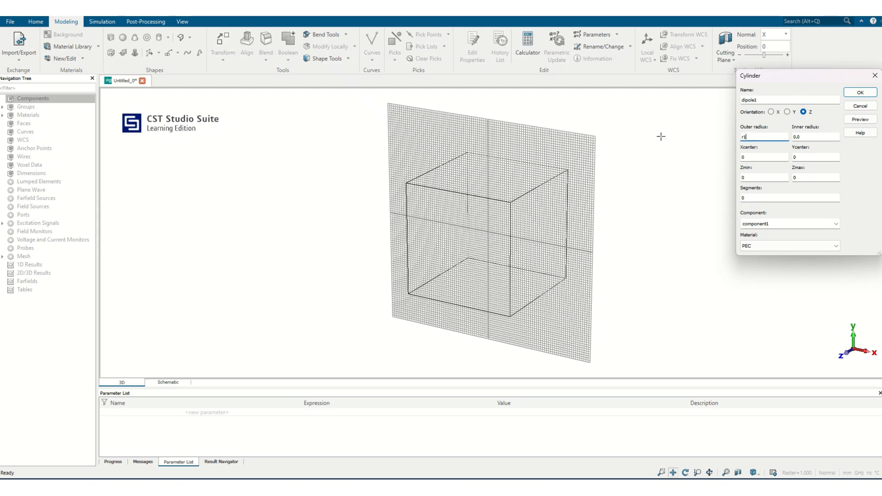
pyautogui.click(756, 178)
pyautogui.write('-l/2')
pyautogui.press('Tab')
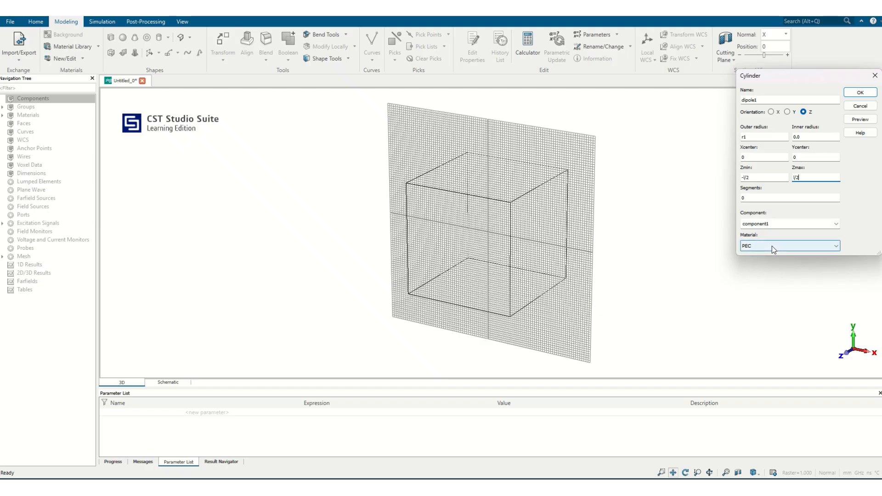
# - Define the parameters r1 as 1 and l as 57.95, preview the dipole1 cylinder and create it
pyautogui.click(857, 120)
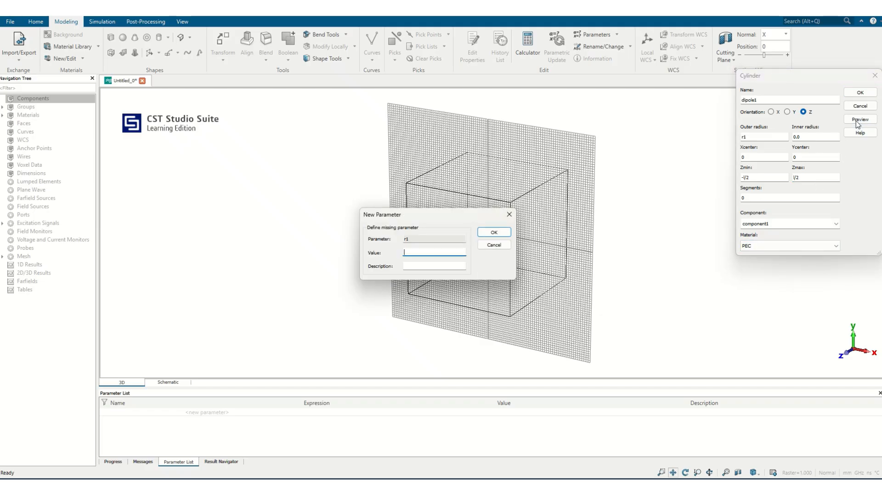
pyautogui.write('1')
pyautogui.click(491, 234)
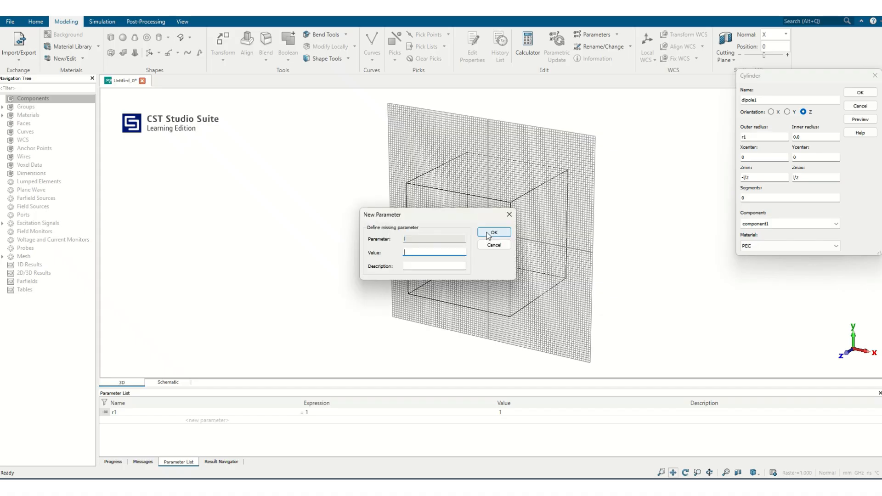
pyautogui.write('57.95')
pyautogui.click(494, 232)
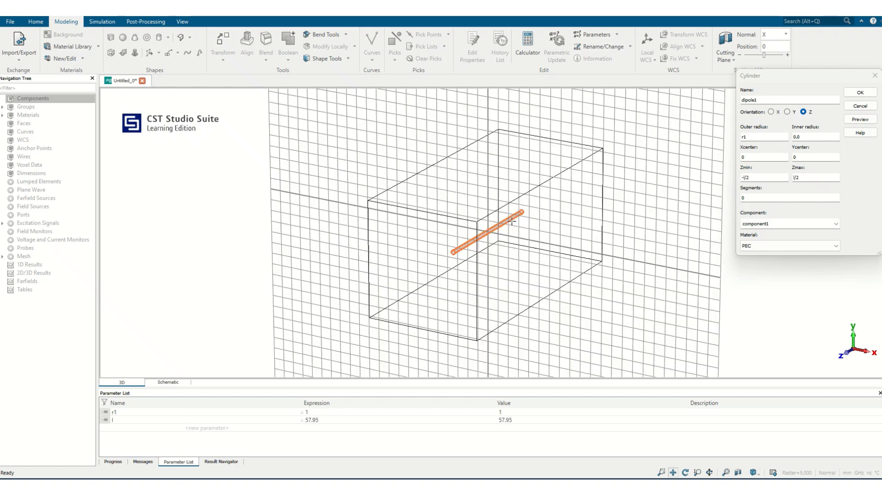
pyautogui.click(858, 92)
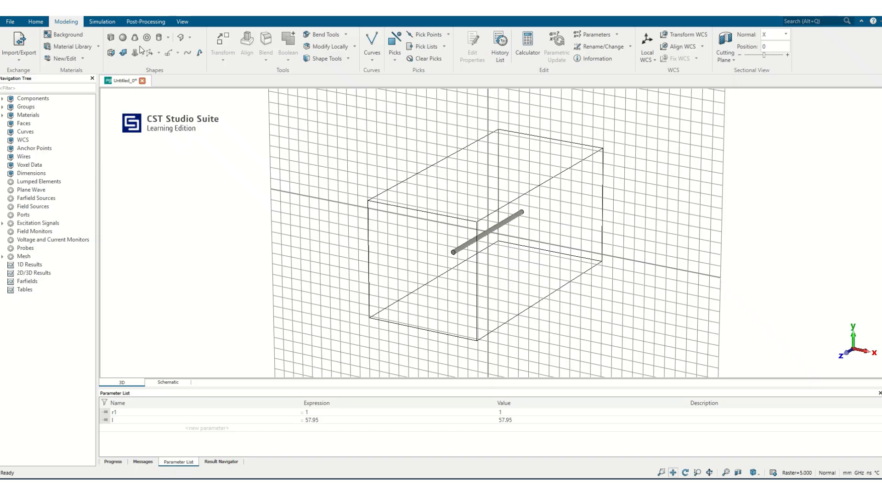
# - Copy dipole1 by translating it along X by a new parameter s, defined as 10
pyautogui.click(2, 99)
pyautogui.click(9, 107)
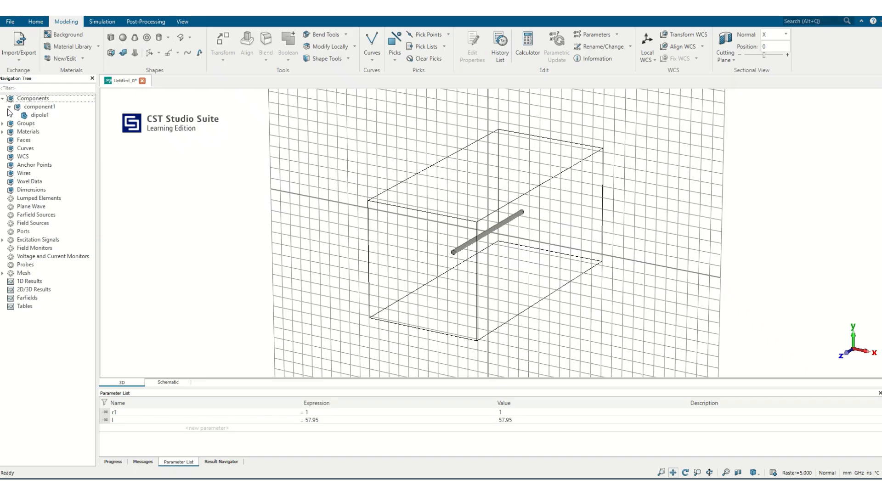
pyautogui.click(37, 115)
pyautogui.rightClick(40, 115)
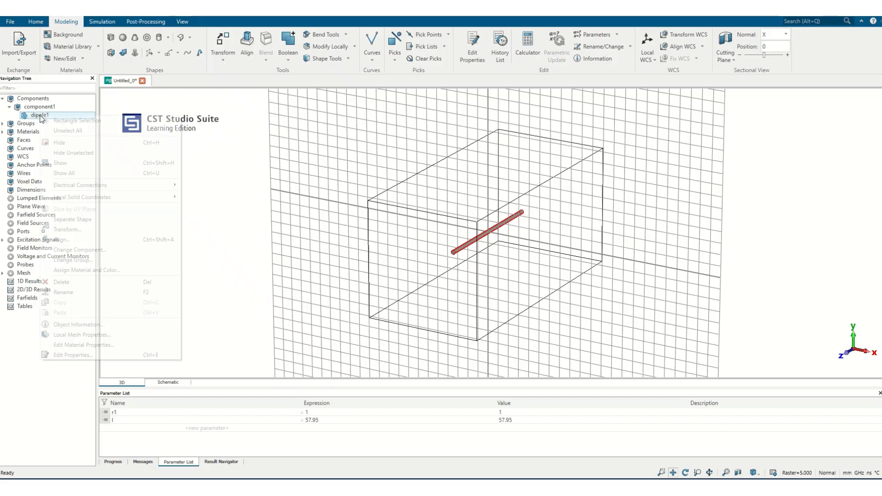
pyautogui.click(67, 229)
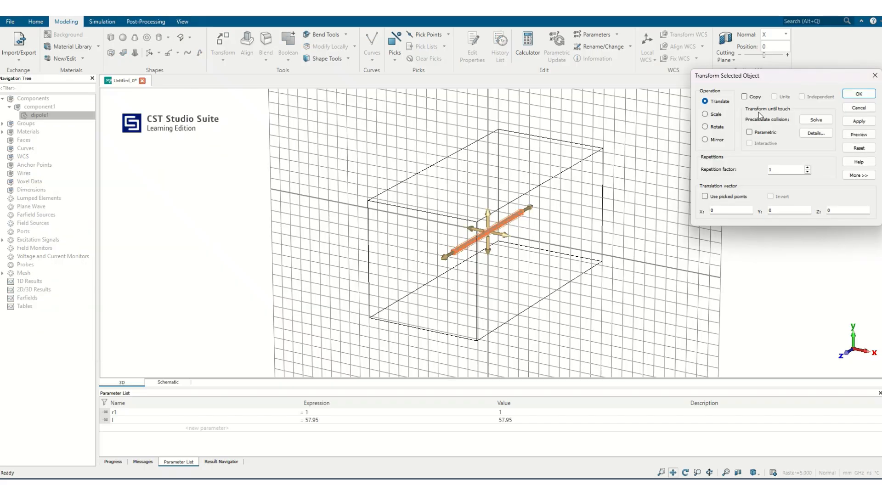
pyautogui.click(744, 97)
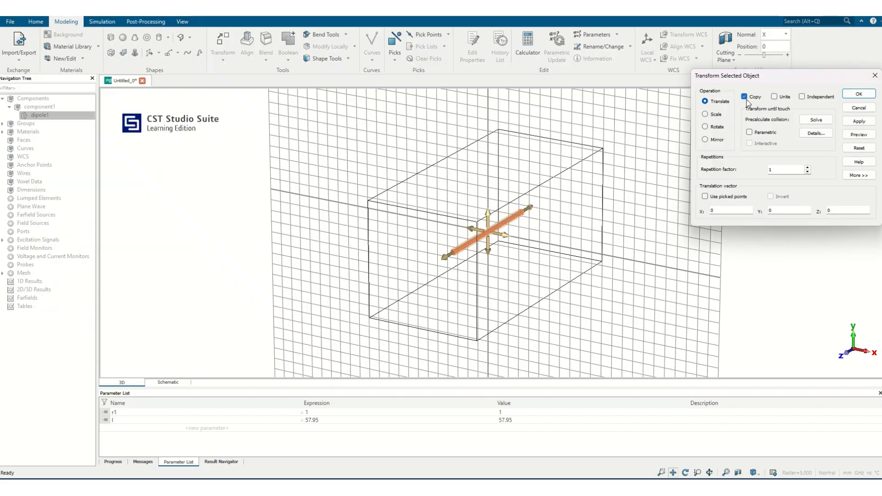
pyautogui.doubleClick(723, 212)
pyautogui.write('s')
pyautogui.click(859, 95)
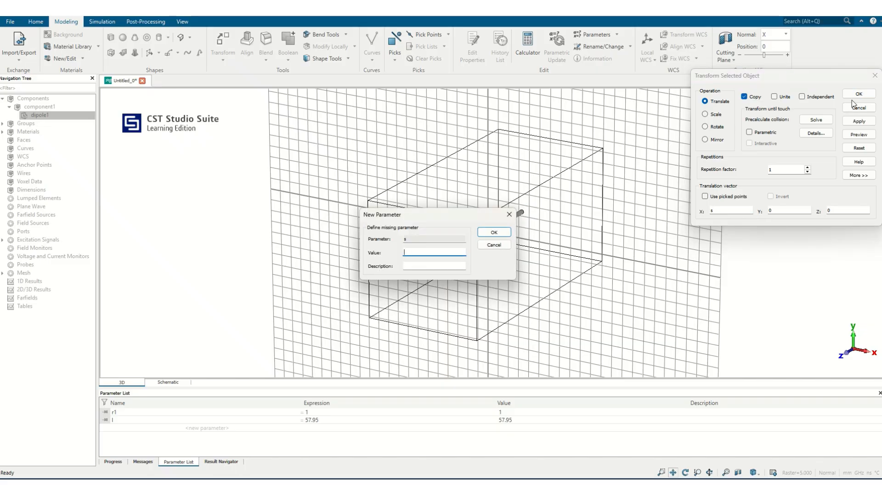
pyautogui.write('10')
pyautogui.click(491, 233)
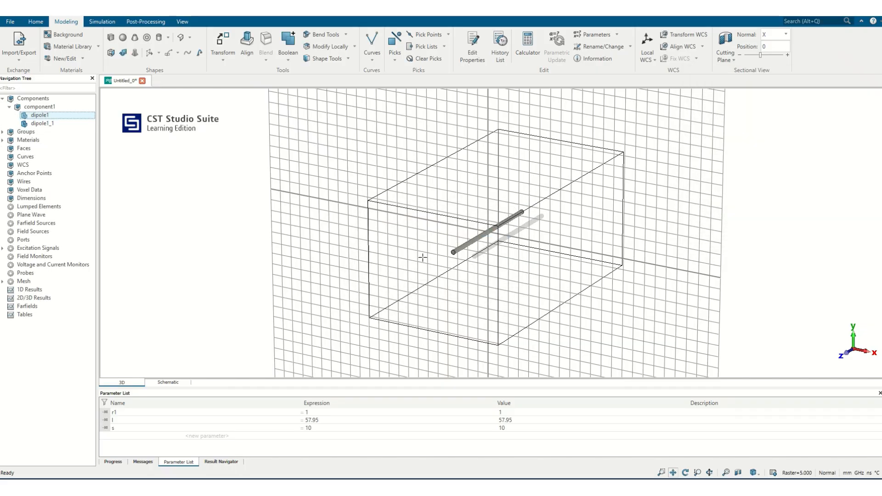
pyautogui.click(46, 125)
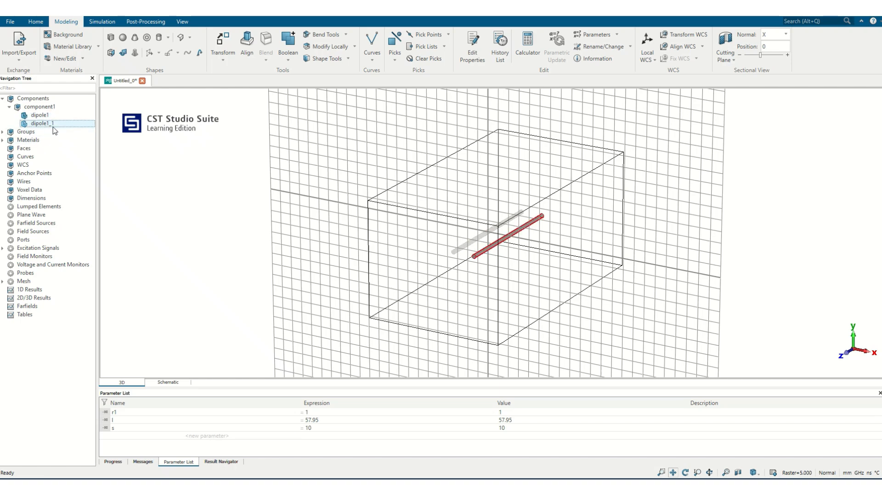
pyautogui.rightClick(56, 125)
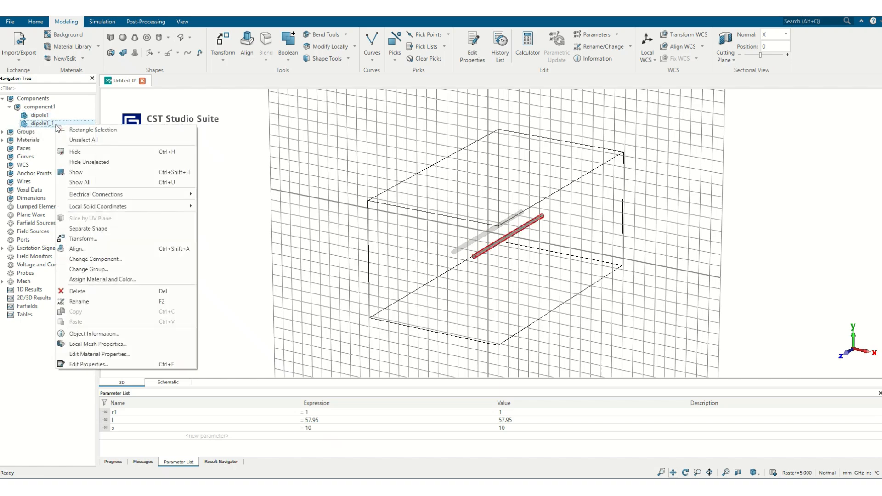
pyautogui.click(101, 243)
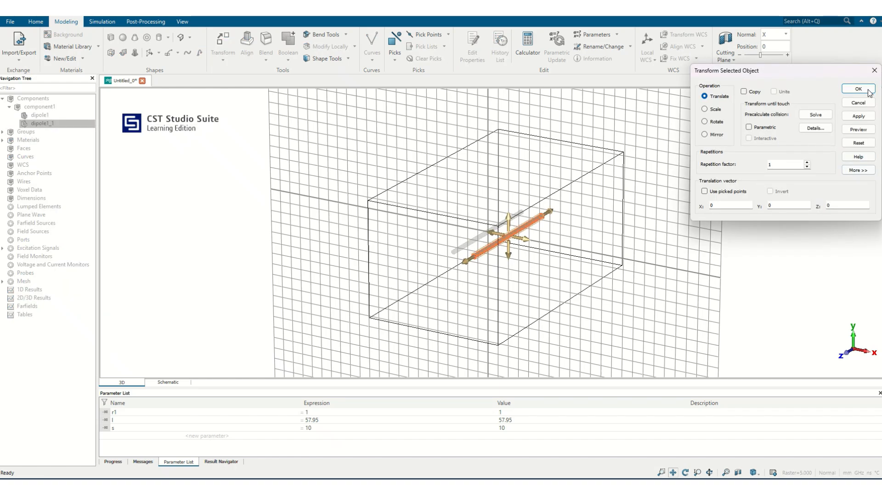
pyautogui.click(859, 103)
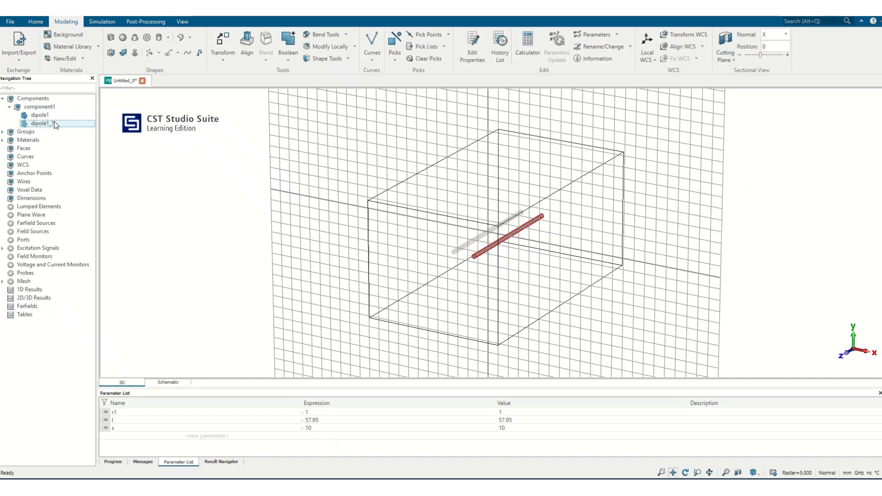
# - Rename the copied dipole solid as dipole2
pyautogui.rightClick(54, 122)
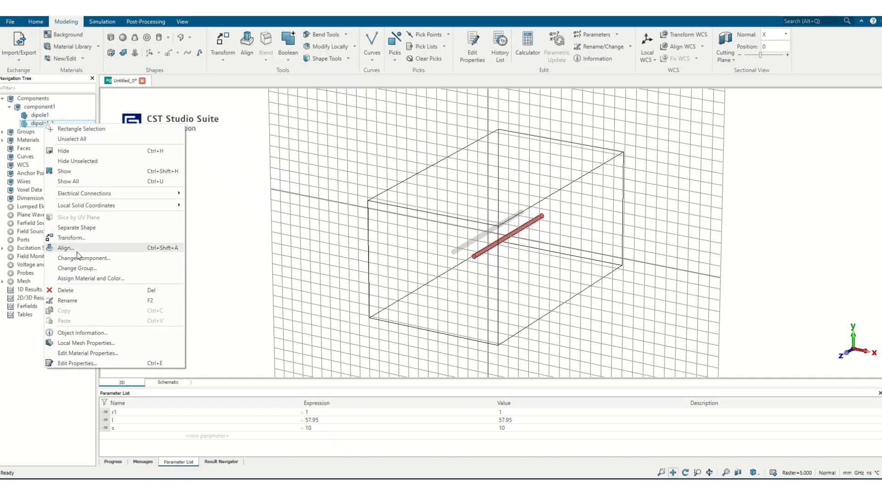
pyautogui.click(67, 301)
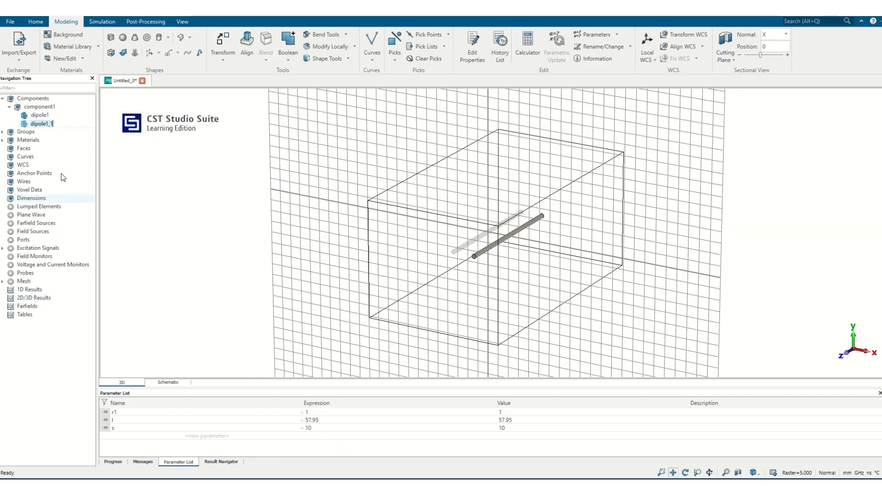
pyautogui.click(64, 125)
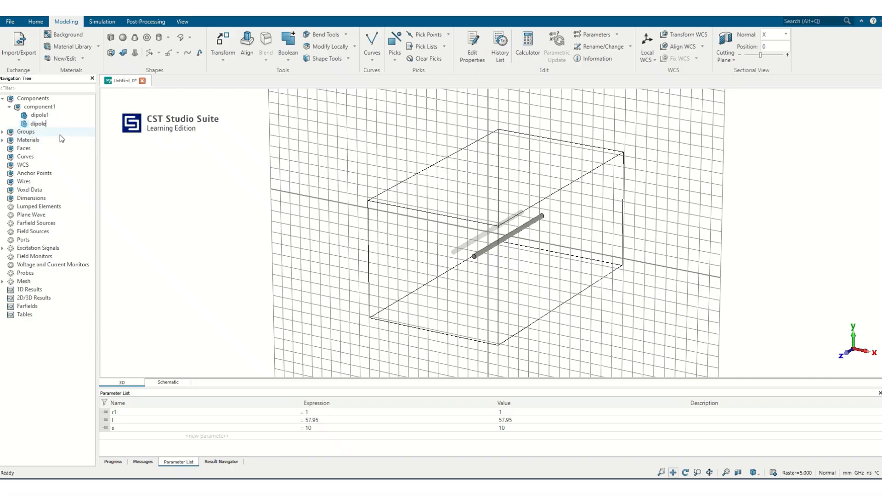
pyautogui.write('2')
pyautogui.press('Return')
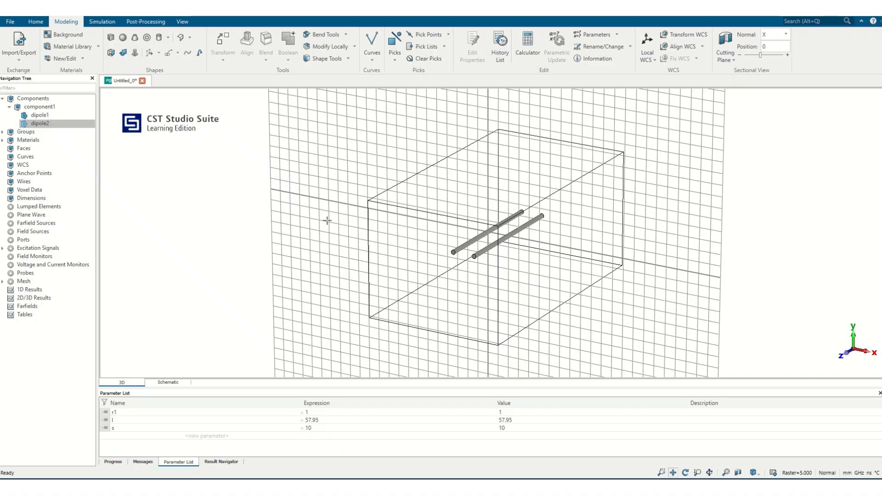
# - Set up a Z-oriented PEC cylinder named feed with outer radius r1, Zmin -f/2 and Zmax f/2
pyautogui.click(159, 39)
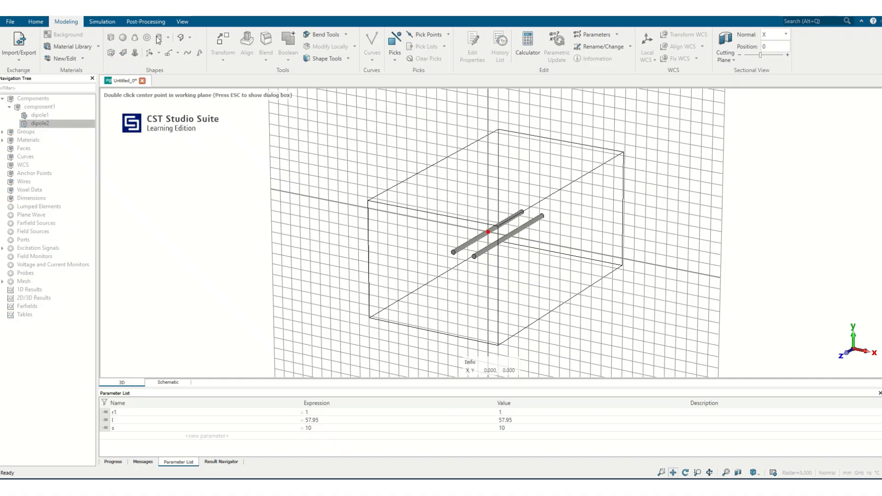
pyautogui.press('Escape')
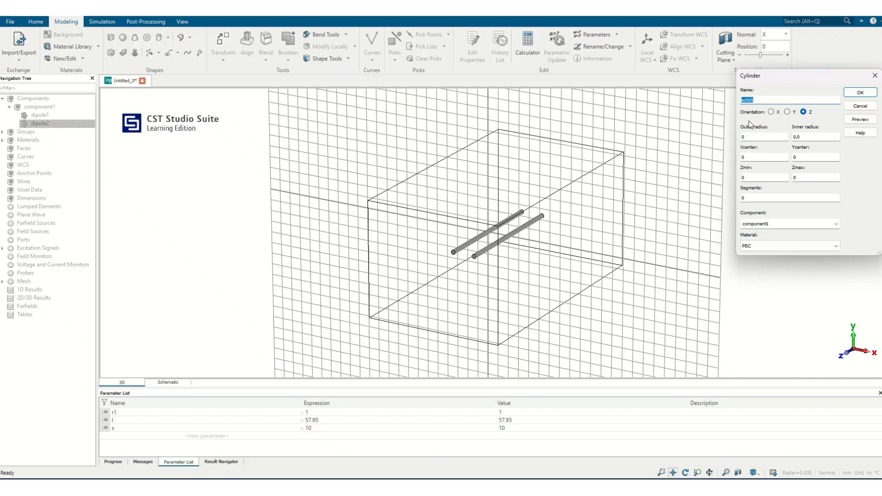
pyautogui.write('feed')
pyautogui.moveTo(767, 137); pyautogui.dragTo(700, 135)
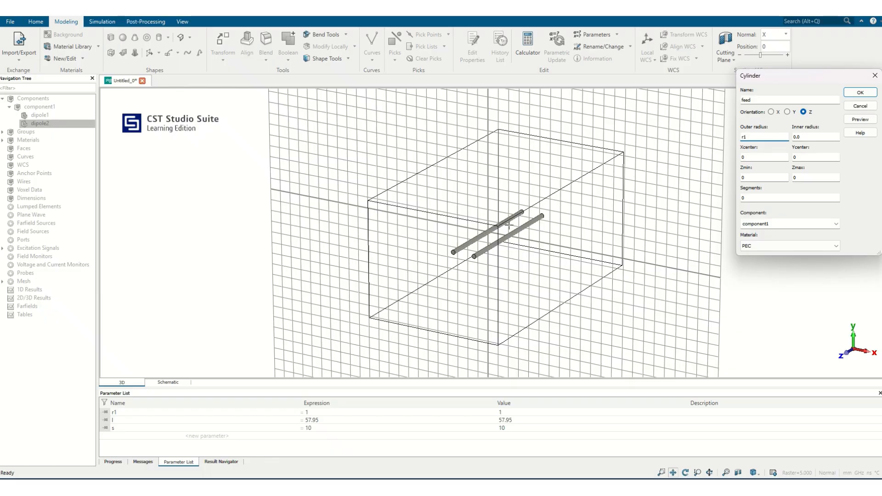
pyautogui.moveTo(757, 179); pyautogui.dragTo(701, 170)
pyautogui.press('Tab')
pyautogui.press('Return')
# - Define the missing parameter f as 4, preview the feed cylinder and create it
pyautogui.click(861, 119)
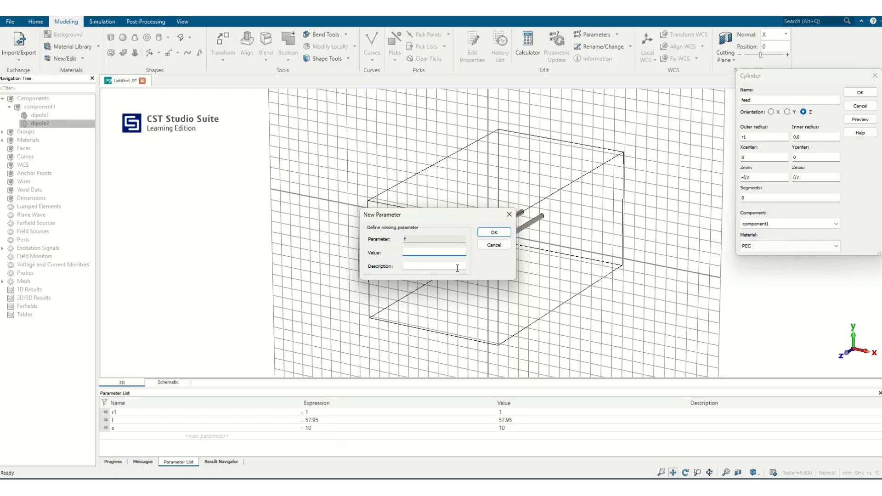
pyautogui.write('4')
pyautogui.click(493, 233)
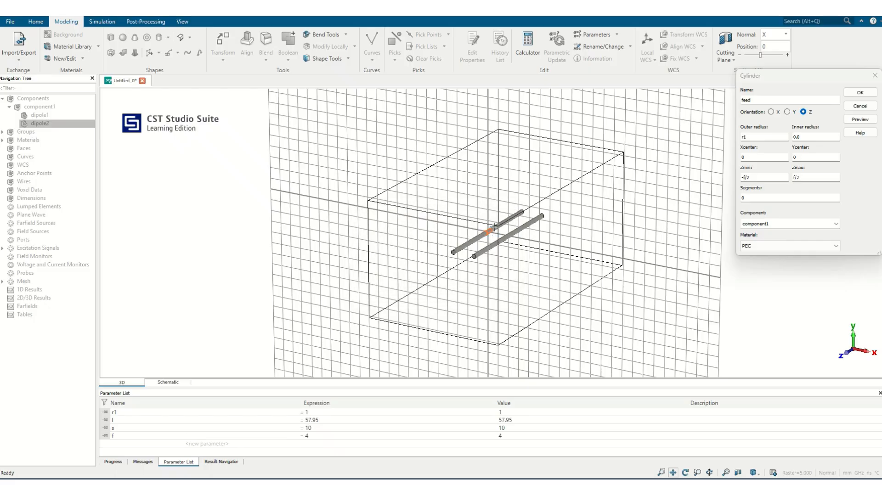
pyautogui.scroll(3, 495, 235)
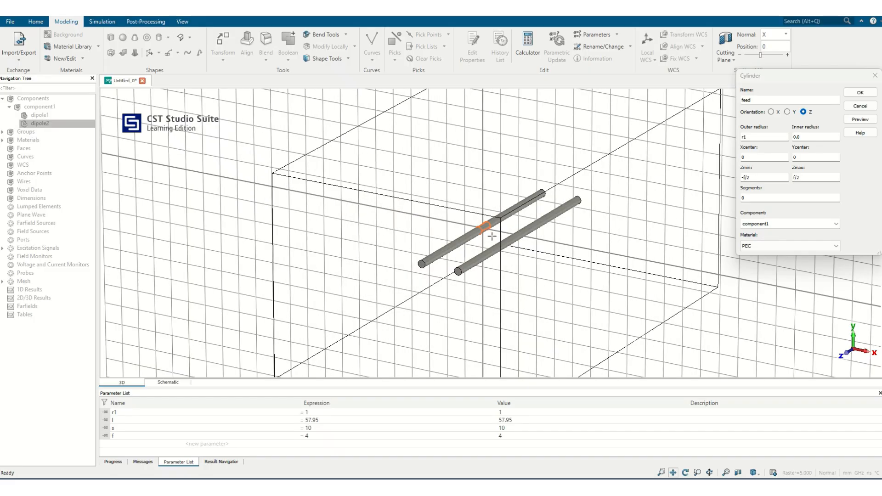
pyautogui.scroll(3, 489, 233)
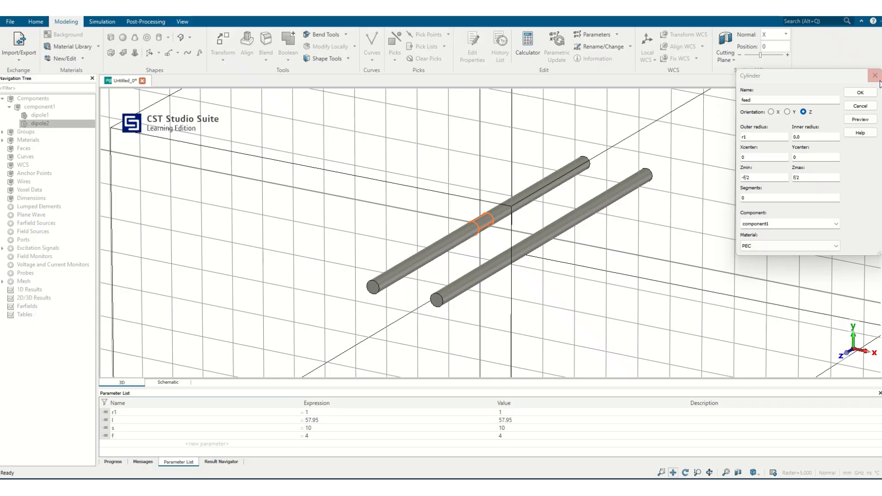
pyautogui.click(860, 92)
# - Hide the working plane grid and the bounding box around the model
pyautogui.click(183, 23)
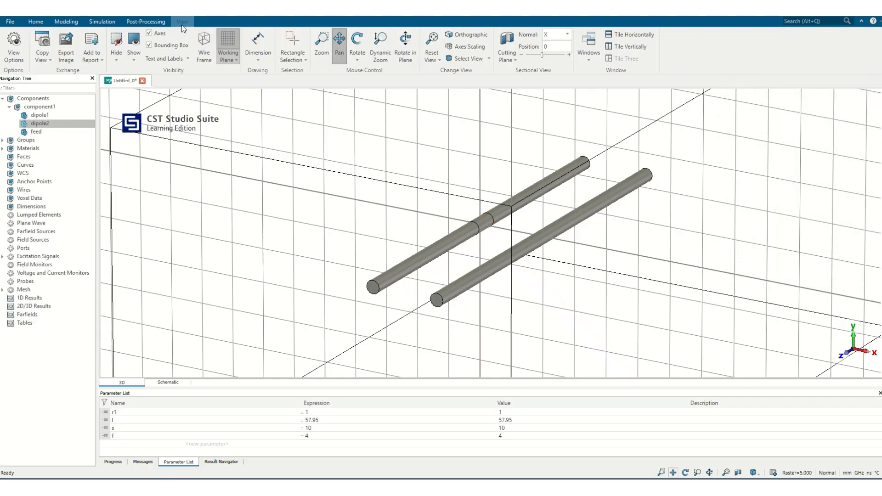
pyautogui.click(228, 46)
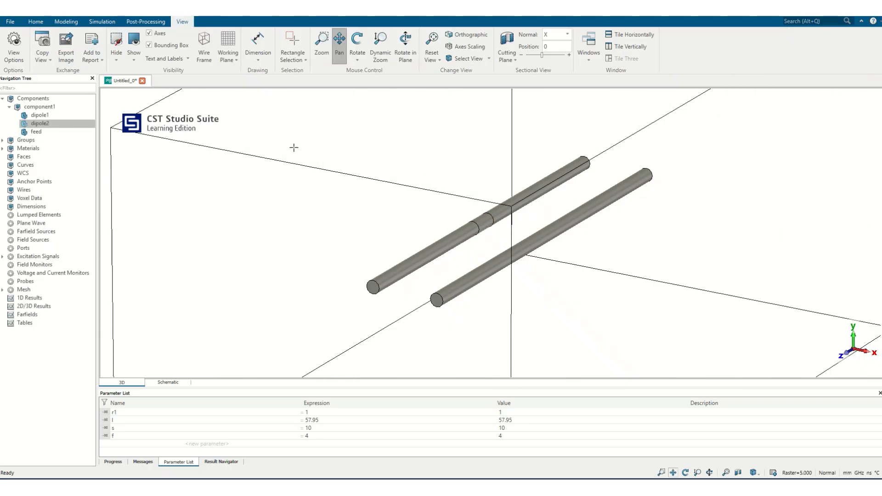
pyautogui.click(172, 44)
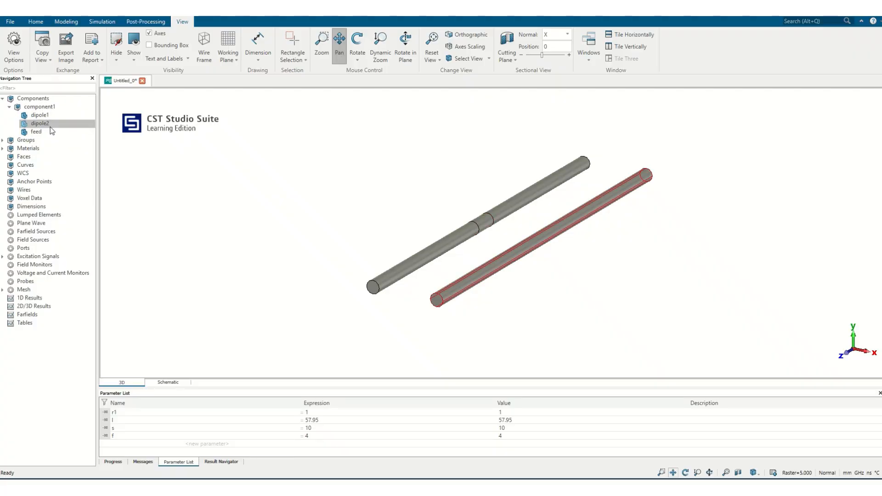
# - Subtract the feed cylinder from dipole1 to cut the feed gap at its centre
pyautogui.click(42, 116)
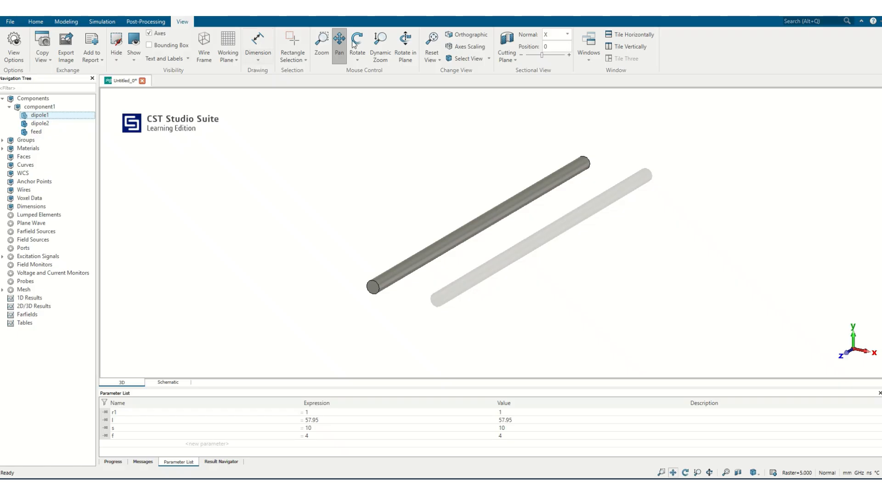
pyautogui.click(66, 22)
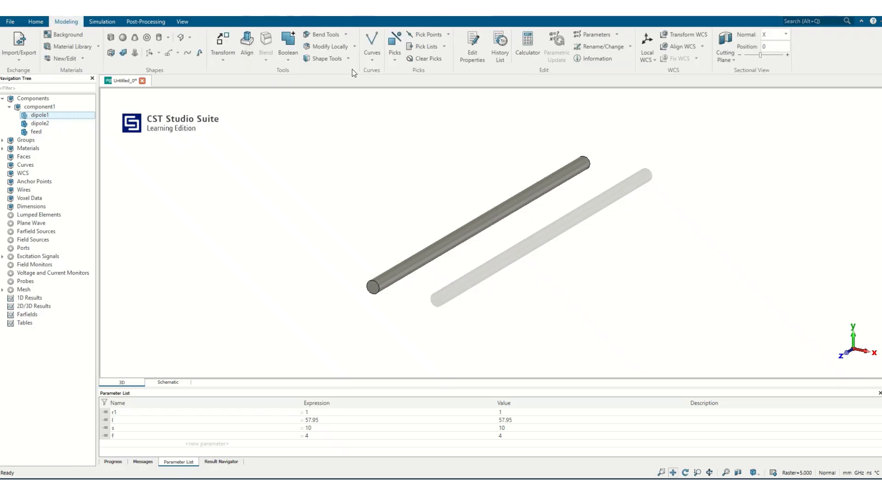
pyautogui.click(288, 46)
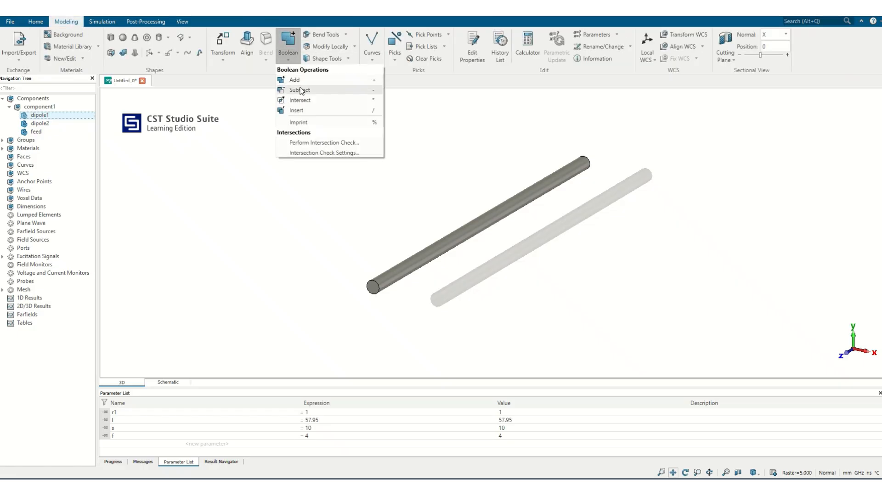
pyautogui.click(300, 90)
pyautogui.click(37, 133)
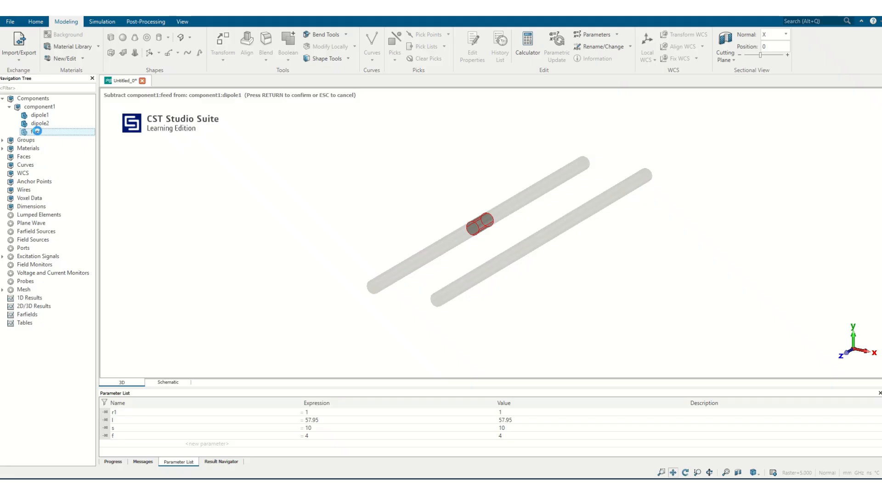
pyautogui.press('Return')
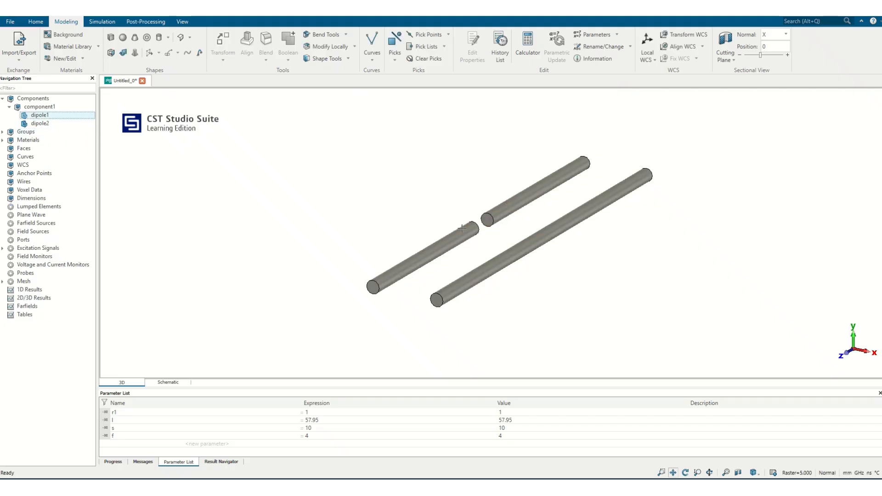
pyautogui.moveTo(448, 270)
pyautogui.mouseDown()
pyautogui.moveTo(453, 281)
pyautogui.moveTo(442, 275)
pyautogui.mouseUp()
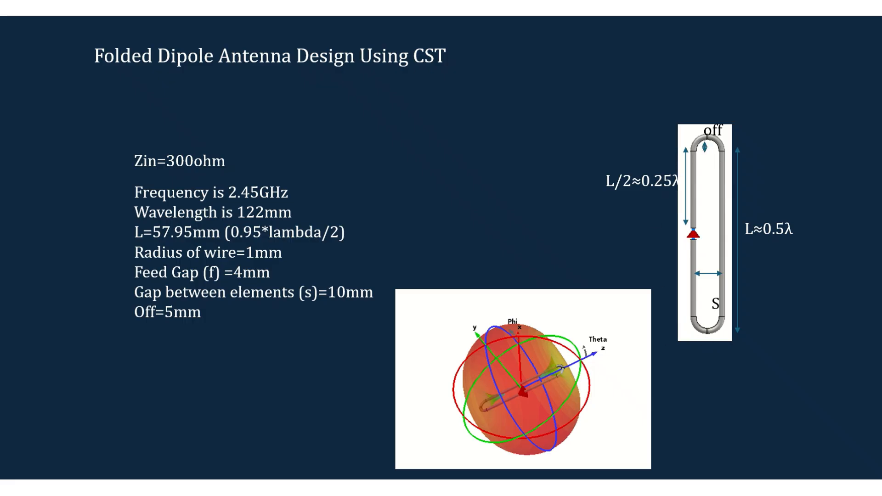
pyautogui.click(42, 487)
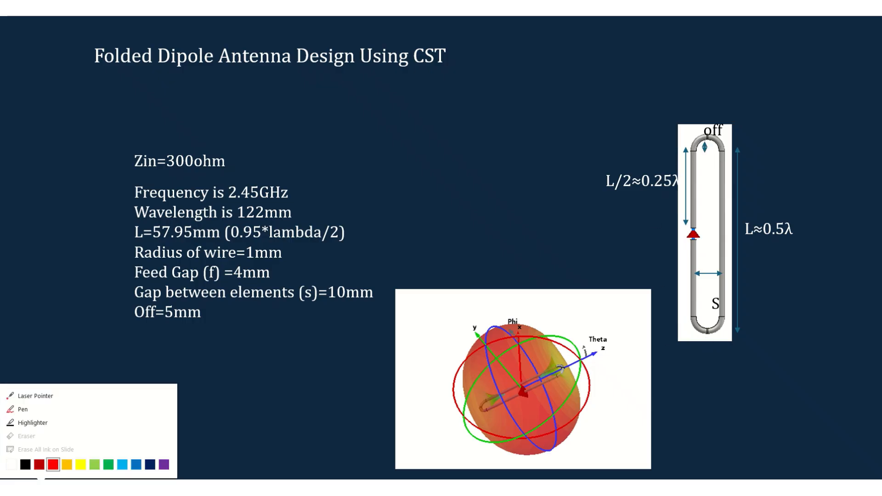
pyautogui.click(24, 410)
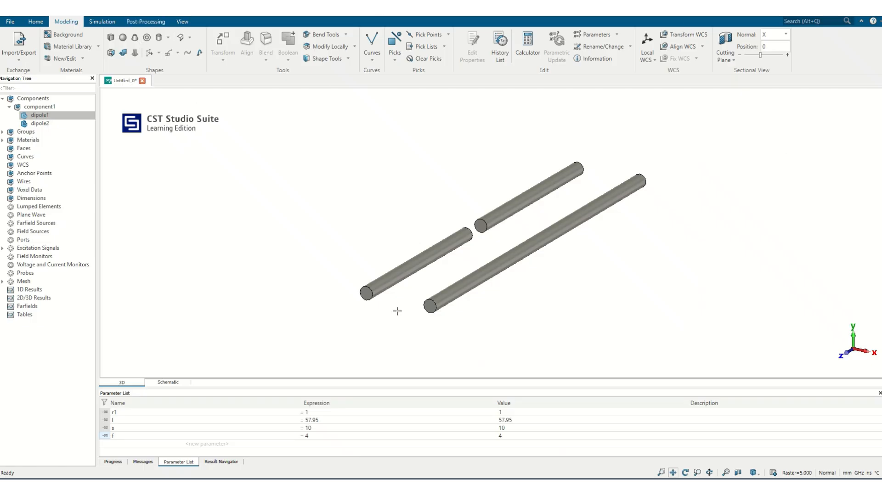
# - Start a new PEC cylinder in component1 named bended with outer radius r1
pyautogui.click(183, 22)
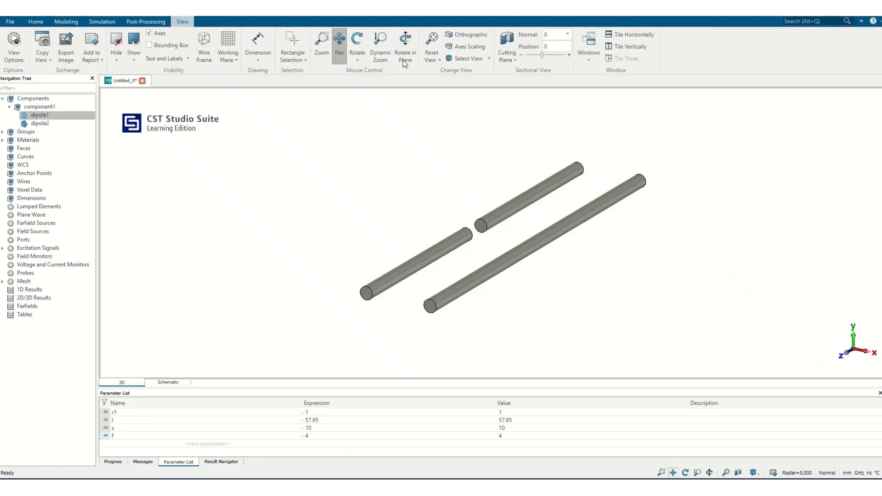
pyautogui.click(358, 44)
pyautogui.moveTo(481, 246); pyautogui.dragTo(87, 148)
pyautogui.moveTo(410, 278)
pyautogui.mouseDown()
pyautogui.moveTo(380, 265)
pyautogui.moveTo(371, 343)
pyautogui.moveTo(398, 371)
pyautogui.moveTo(421, 290)
pyautogui.mouseUp()
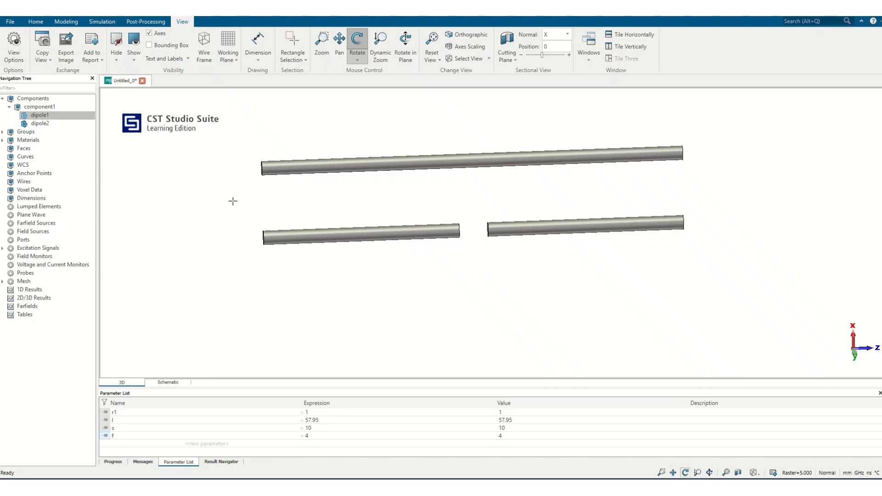
pyautogui.click(66, 21)
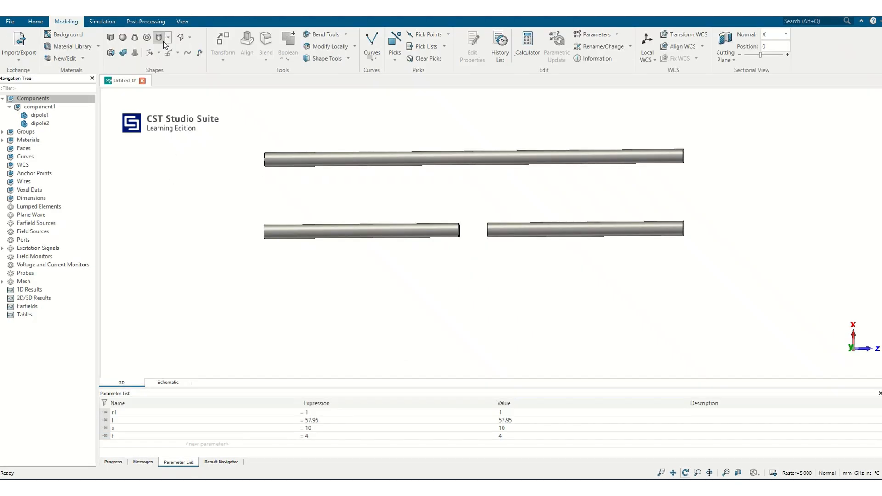
pyautogui.click(160, 40)
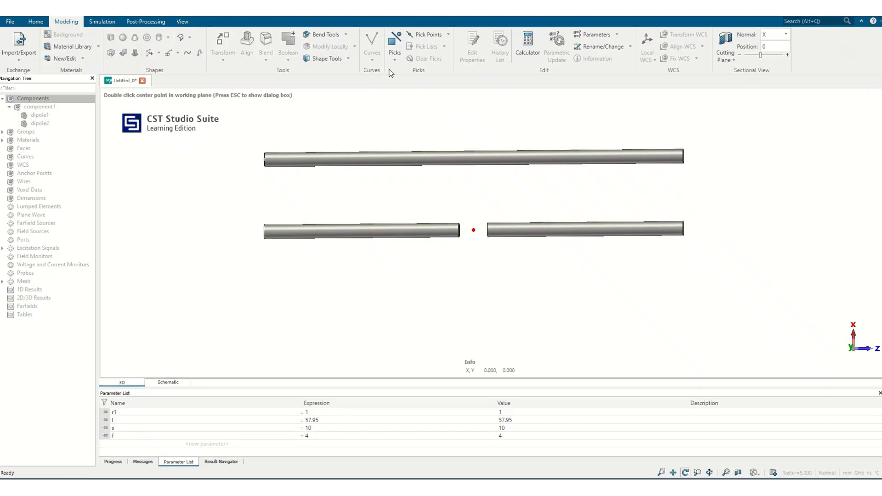
pyautogui.press('Escape')
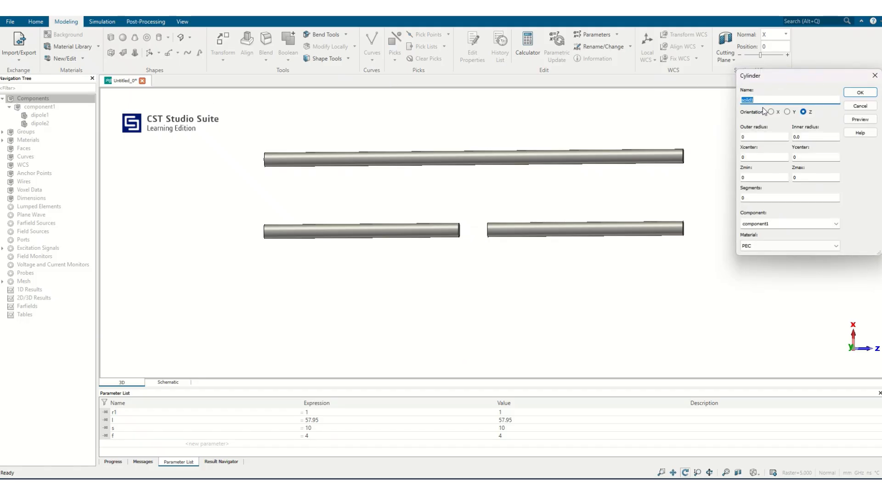
pyautogui.write('bended')
pyautogui.press('Tab')
pyautogui.write('r1')
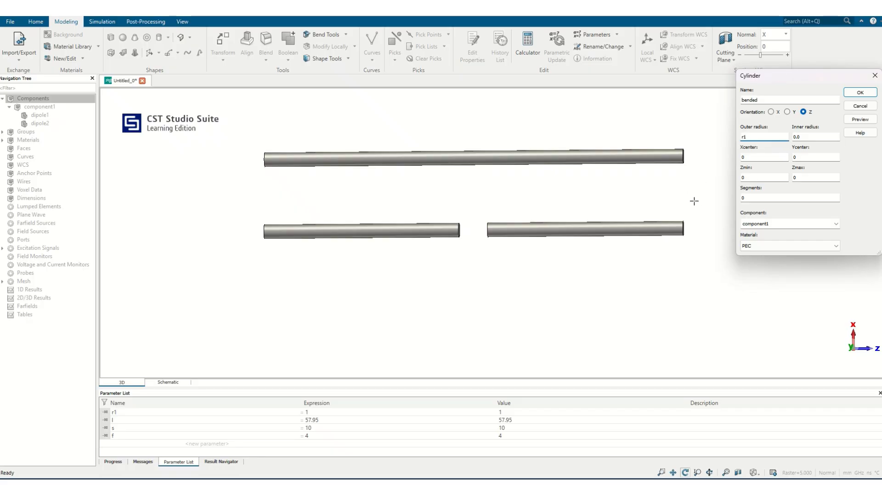
# - Orient the bended cylinder along X with Zcenter l/2+off, Xmin s/2-0.2 and Xmax s/2+.2
pyautogui.click(771, 112)
pyautogui.click(746, 161)
pyautogui.press('Tab')
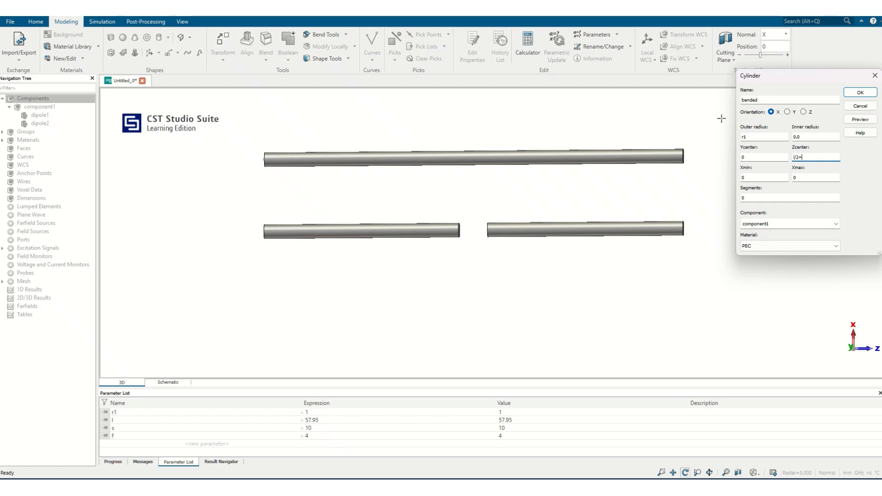
pyautogui.write('l/2+off')
pyautogui.click(764, 178)
pyautogui.write('2')
pyautogui.press('Tab')
pyautogui.press('BackSpace')
pyautogui.write('2')
# - Define the missing parameter off as 5, preview the bended cylinder and create it
pyautogui.click(860, 92)
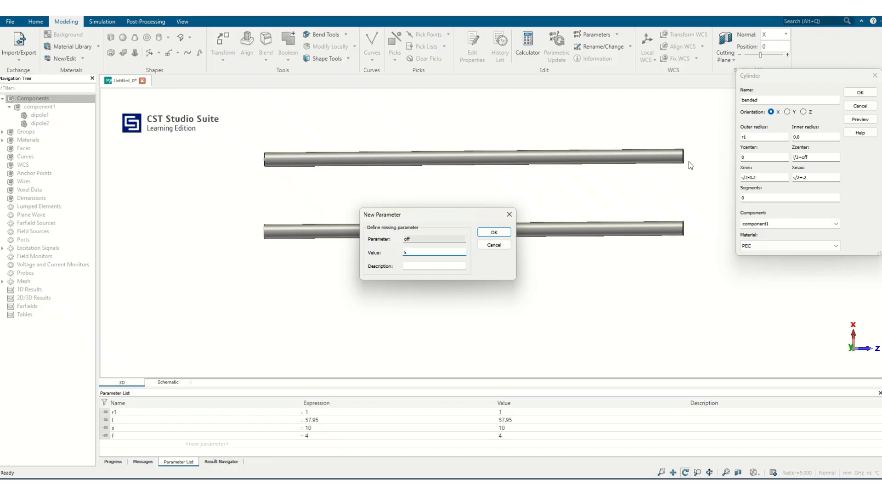
pyautogui.click(494, 233)
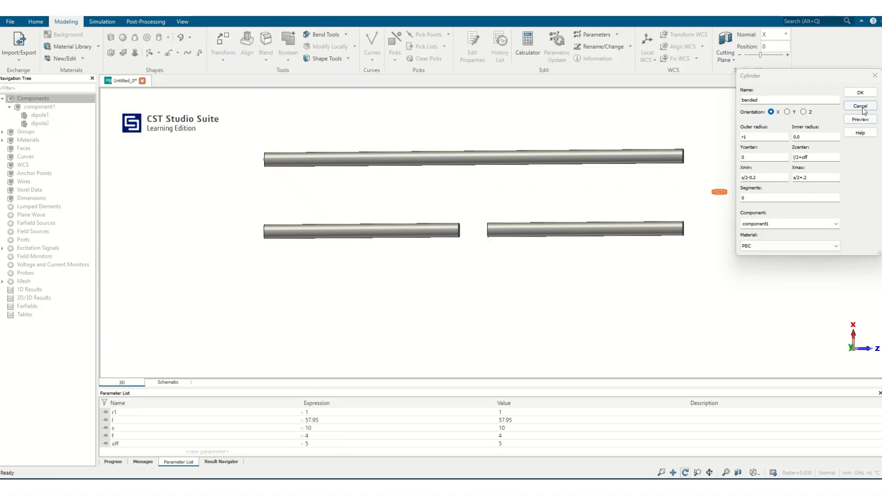
pyautogui.click(861, 92)
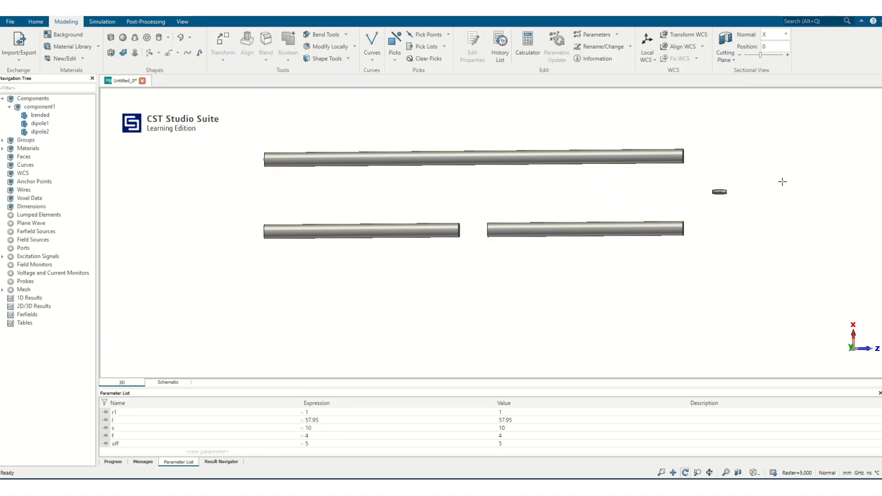
# - Pick the flat face of the bended disc facing dipole2 and the +Z end face of dipole2
pyautogui.moveTo(712, 205); pyautogui.dragTo(678, 230)
pyautogui.moveTo(723, 208); pyautogui.dragTo(653, 216)
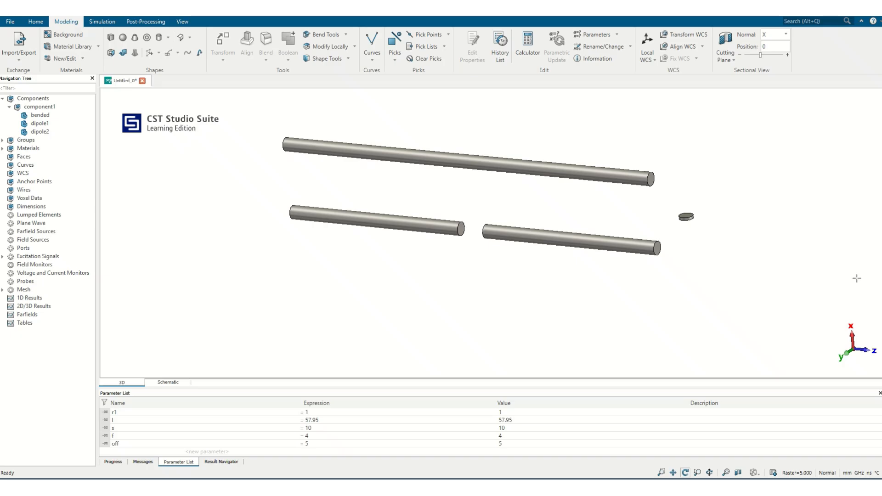
pyautogui.moveTo(695, 198); pyautogui.dragTo(683, 231)
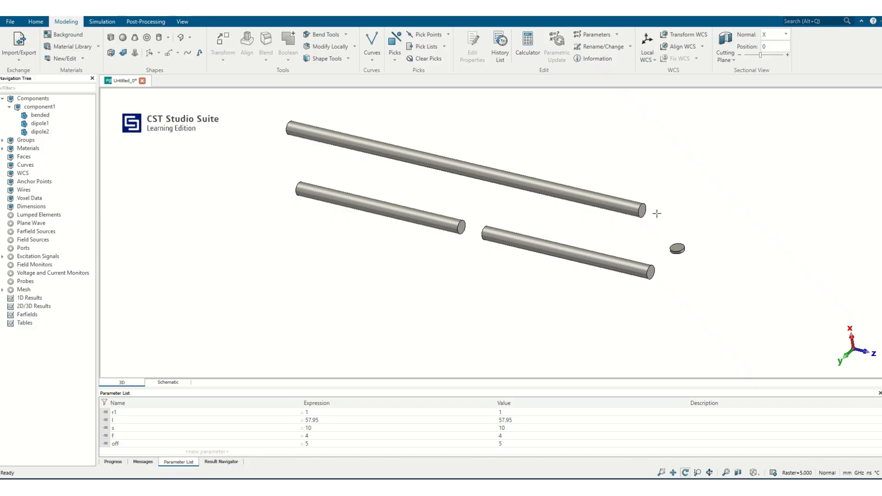
pyautogui.press('f')
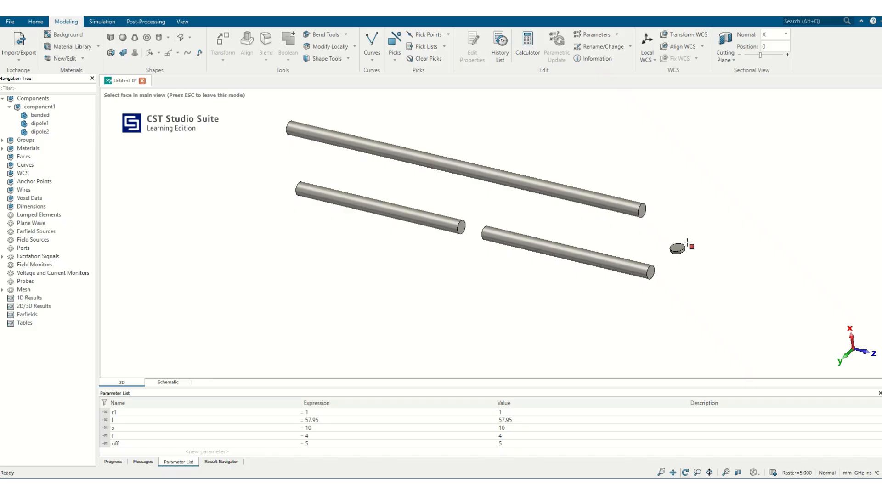
pyautogui.doubleClick(678, 248)
pyautogui.press('f')
pyautogui.doubleClick(642, 210)
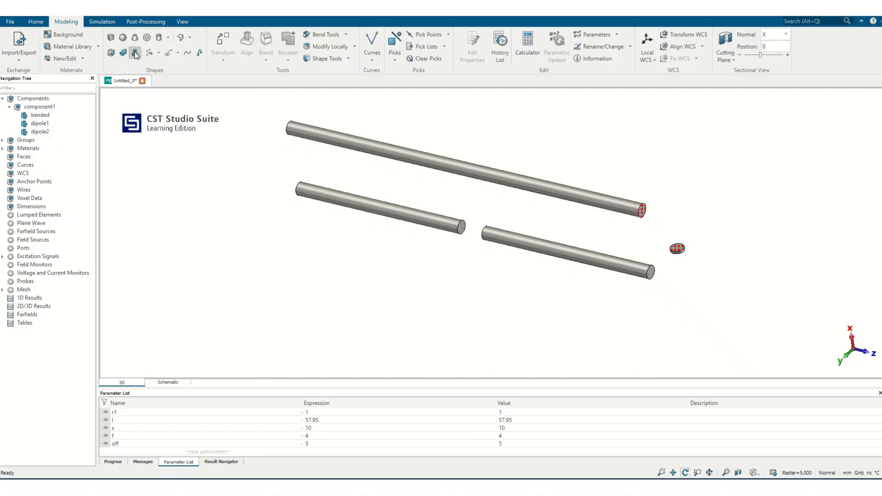
pyautogui.click(58, 116)
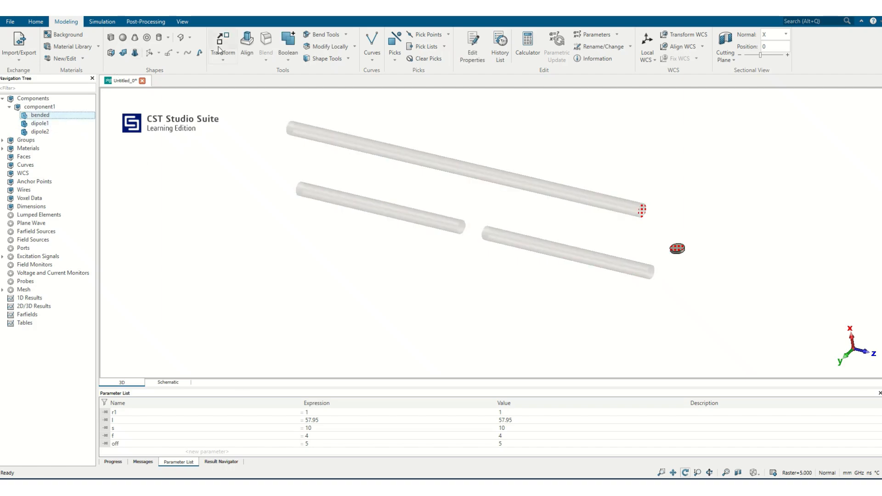
pyautogui.click(135, 54)
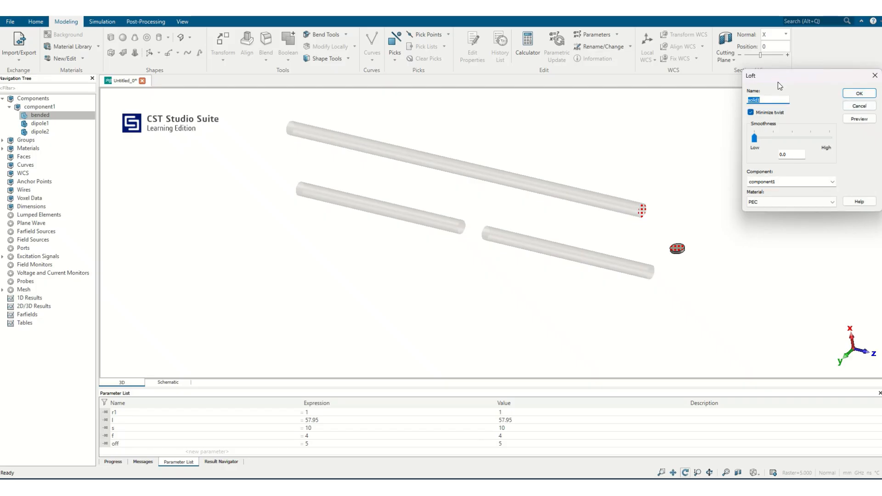
pyautogui.click(860, 106)
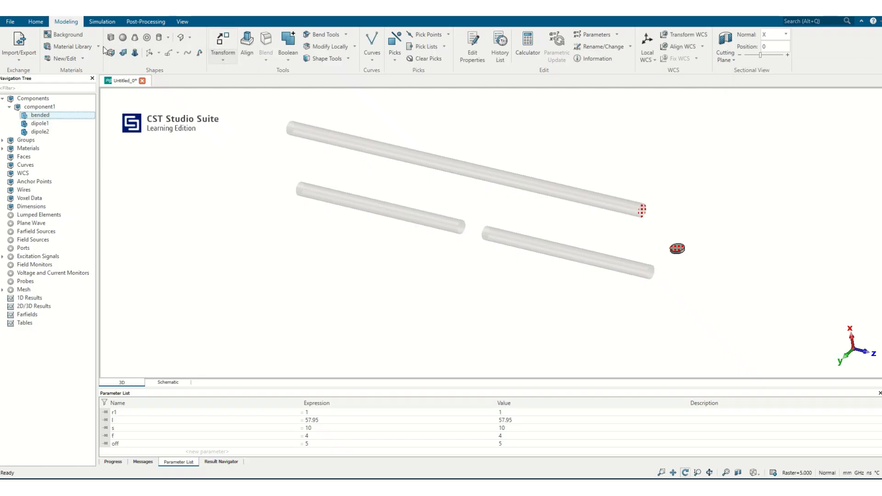
# - Start a PEC loft between the two picked faces in component1 and preview it with smoothness 0.07
pyautogui.click(135, 54)
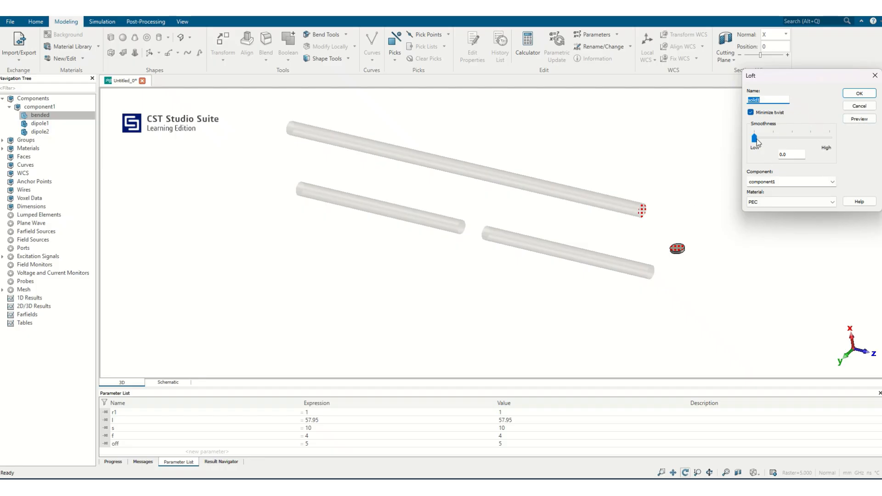
pyautogui.moveTo(755, 139); pyautogui.dragTo(761, 139)
pyautogui.click(859, 119)
pyautogui.moveTo(681, 209)
pyautogui.mouseDown()
pyautogui.moveTo(733, 192)
pyautogui.moveTo(774, 152)
pyautogui.moveTo(689, 201)
pyautogui.mouseUp()
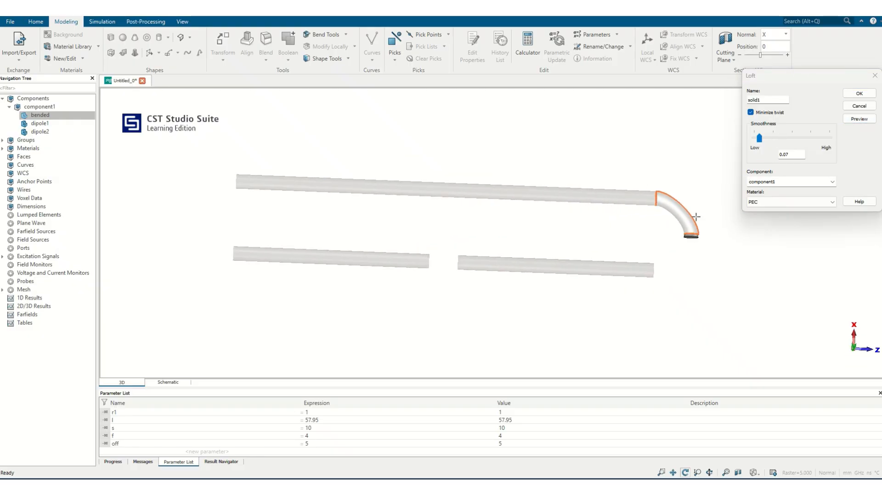
# - Preview the loft with higher smoothness values of 0.48 and 0.18 to compare the shape of the bend
pyautogui.click(759, 140)
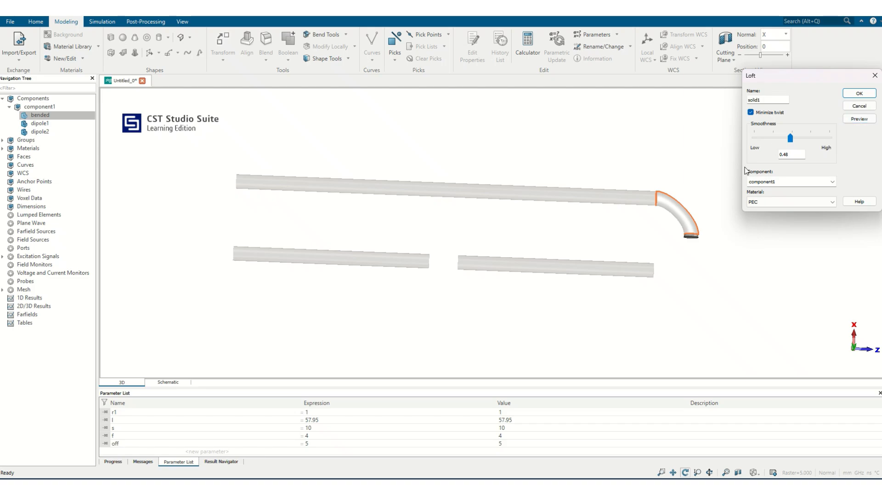
pyautogui.click(859, 119)
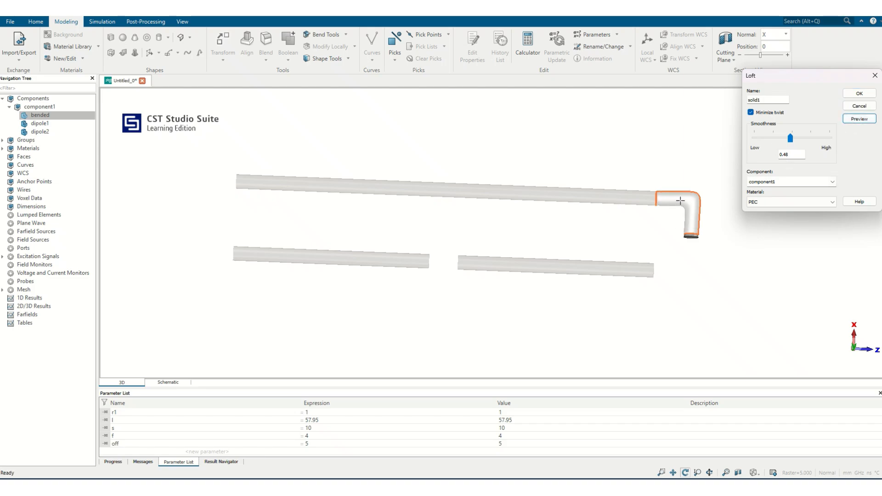
pyautogui.moveTo(791, 138); pyautogui.dragTo(781, 142)
pyautogui.click(853, 120)
pyautogui.moveTo(772, 138); pyautogui.dragTo(771, 141)
pyautogui.click(859, 119)
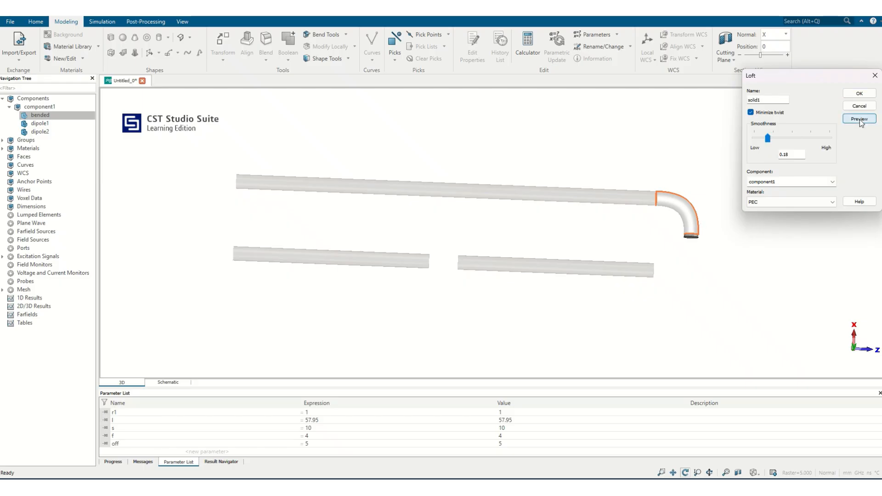
# - Set the loft smoothness to 0.16, preview the bend and create it
pyautogui.moveTo(683, 224); pyautogui.dragTo(748, 166)
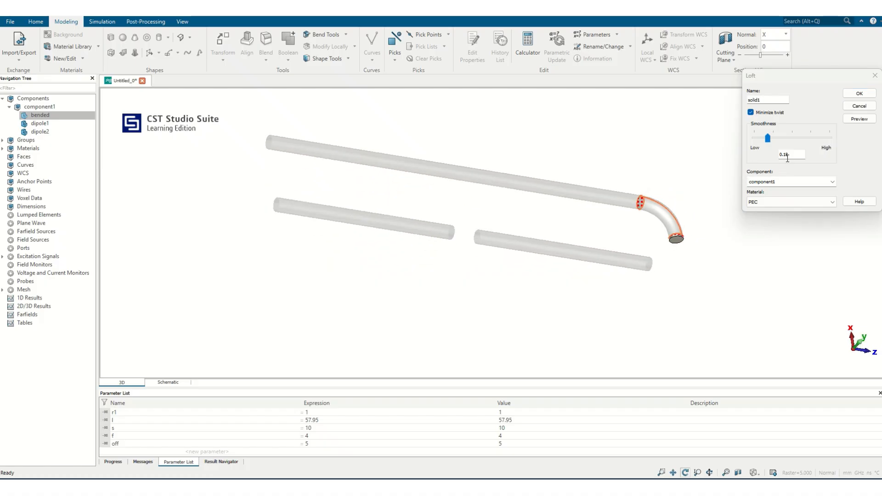
pyautogui.click(791, 155)
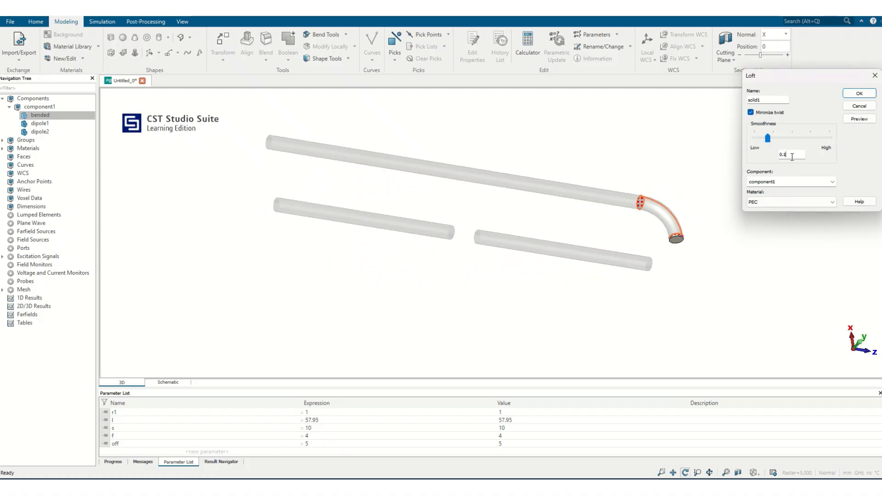
pyautogui.click(860, 119)
pyautogui.moveTo(685, 256); pyautogui.dragTo(619, 340)
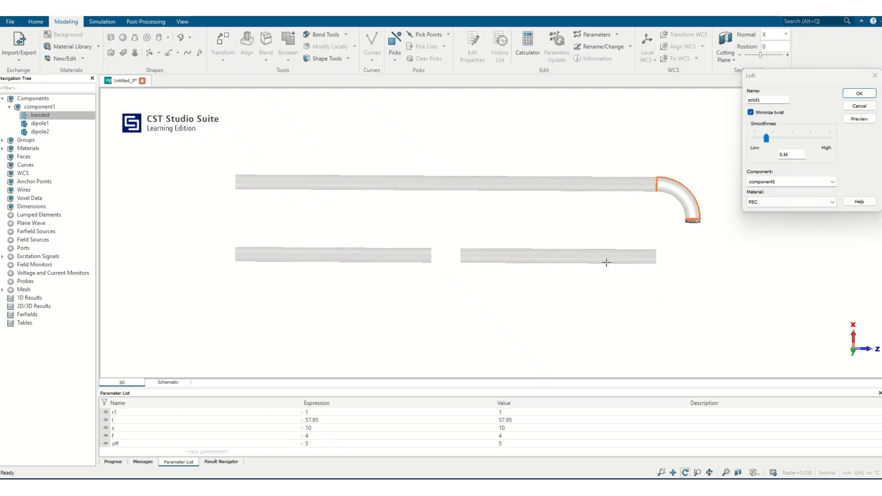
pyautogui.click(859, 94)
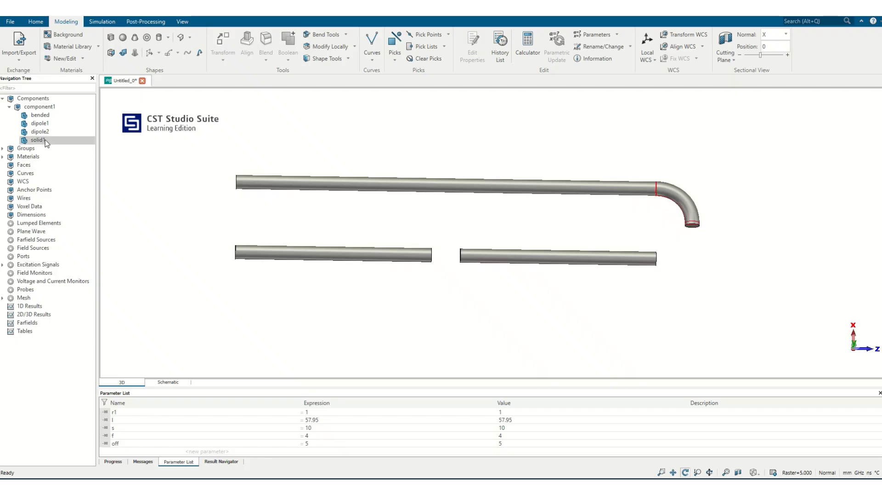
# - Rename the lofted solid solid1 as Bended2
pyautogui.click(38, 141)
pyautogui.rightClick(40, 142)
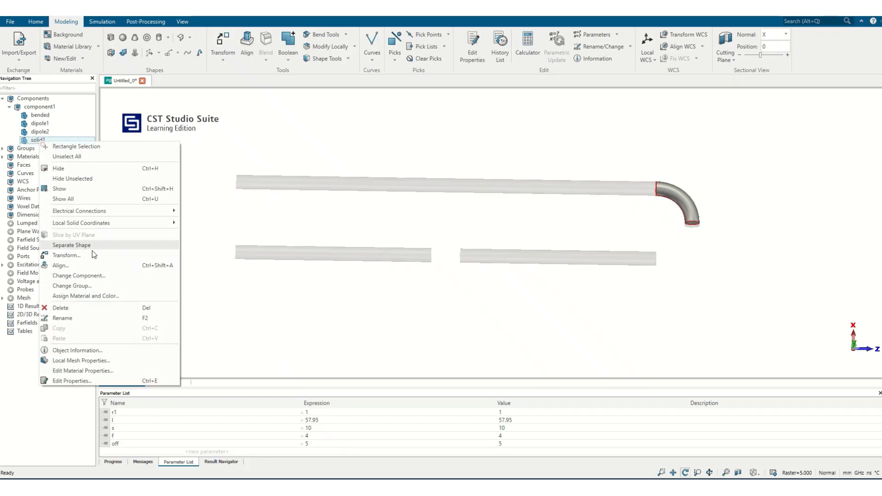
pyautogui.click(59, 318)
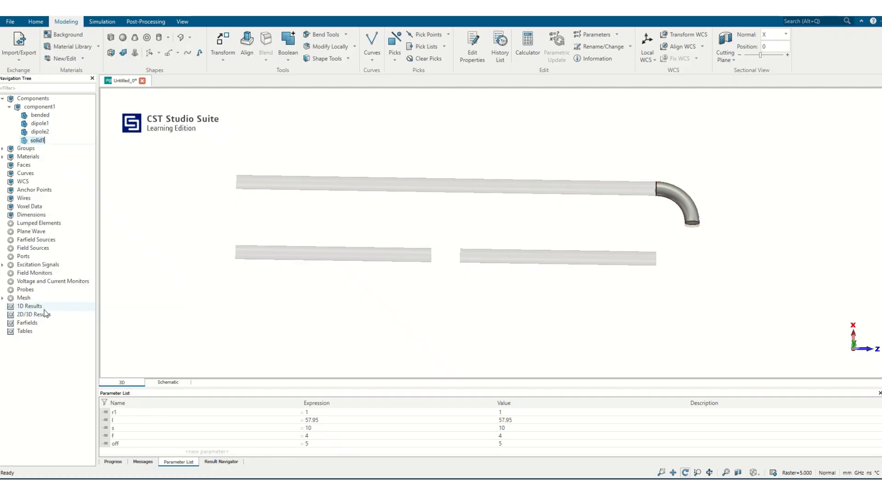
pyautogui.write('Bended2')
pyautogui.click(174, 242)
# - Start a mirror transform with Copy enabled for the solids bended and Bended2
pyautogui.click(46, 116)
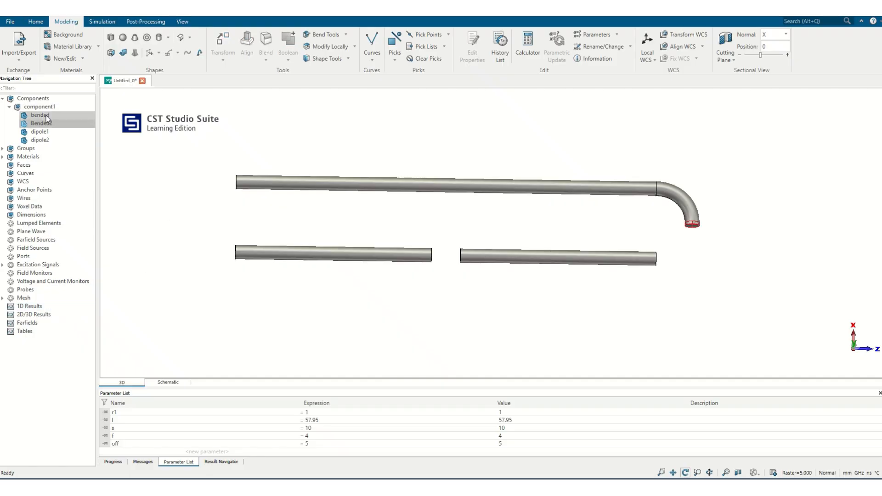
pyautogui.keyDown('ctrl'); pyautogui.click(47, 122); pyautogui.keyUp('ctrl')
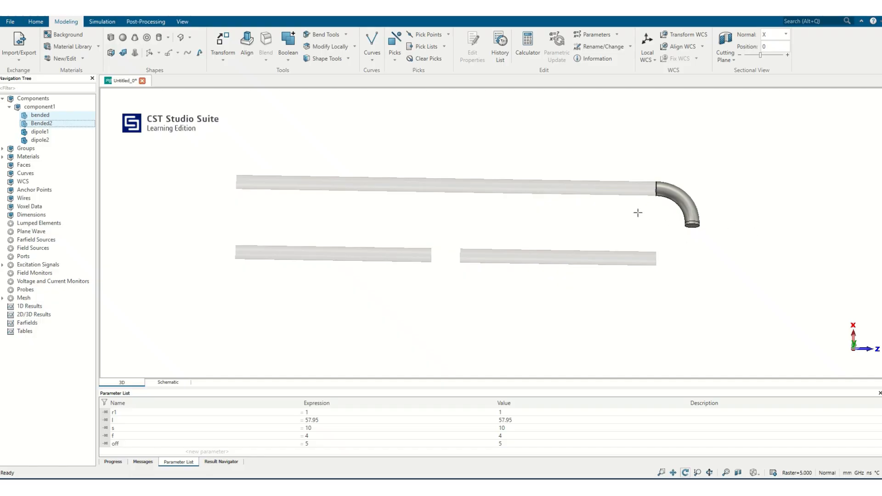
pyautogui.rightClick(54, 122)
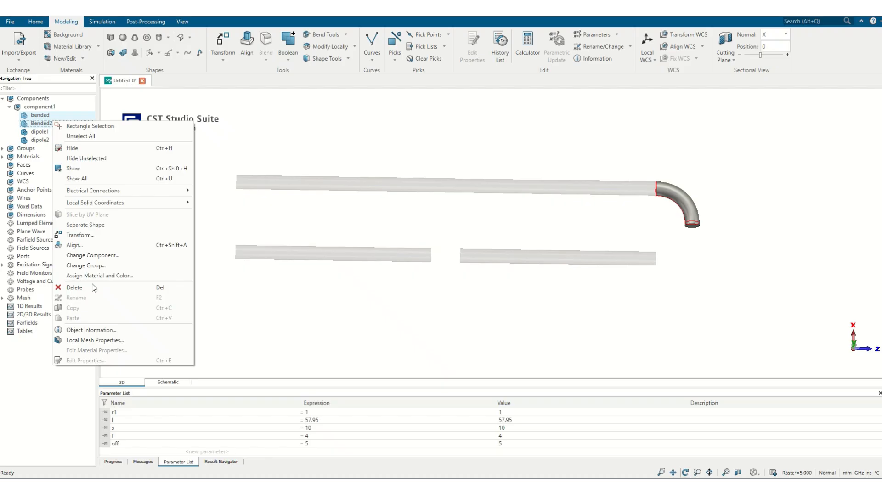
pyautogui.click(79, 235)
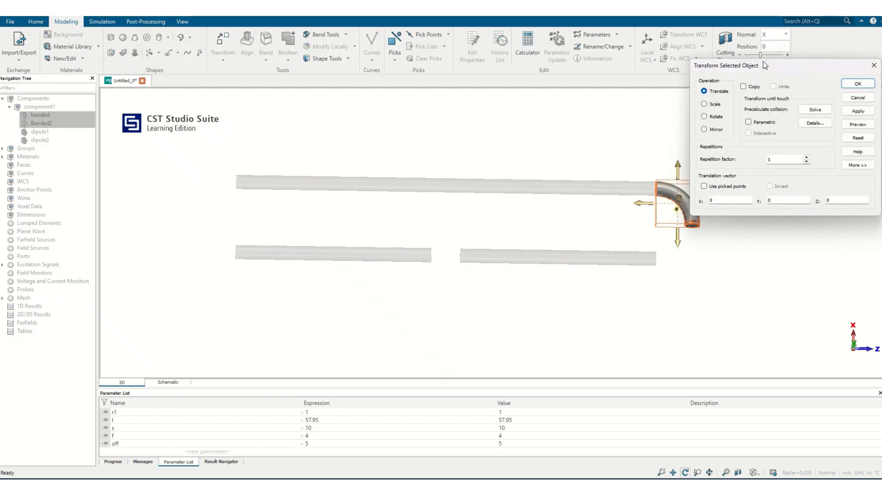
pyautogui.moveTo(763, 62); pyautogui.dragTo(261, 114)
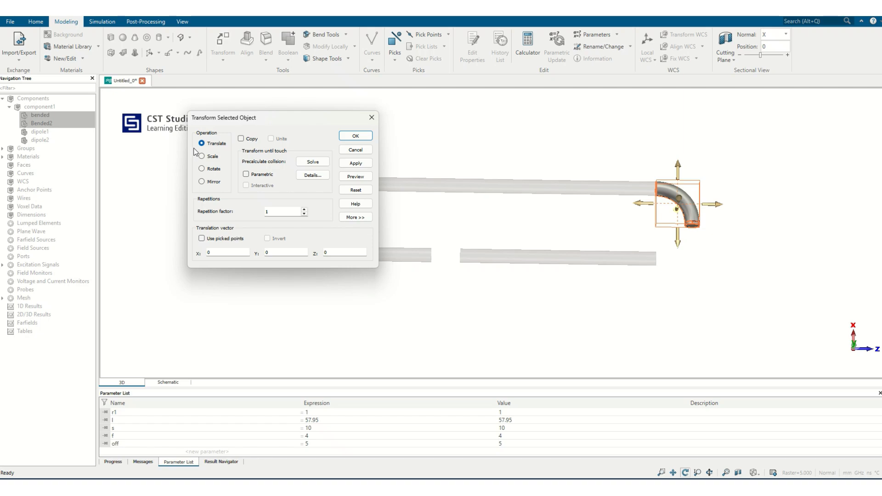
pyautogui.click(203, 182)
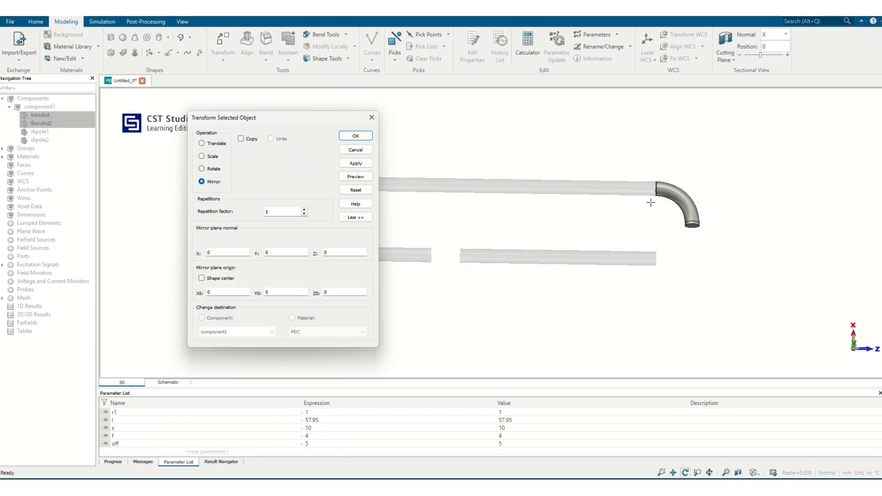
pyautogui.click(240, 139)
pyautogui.click(359, 177)
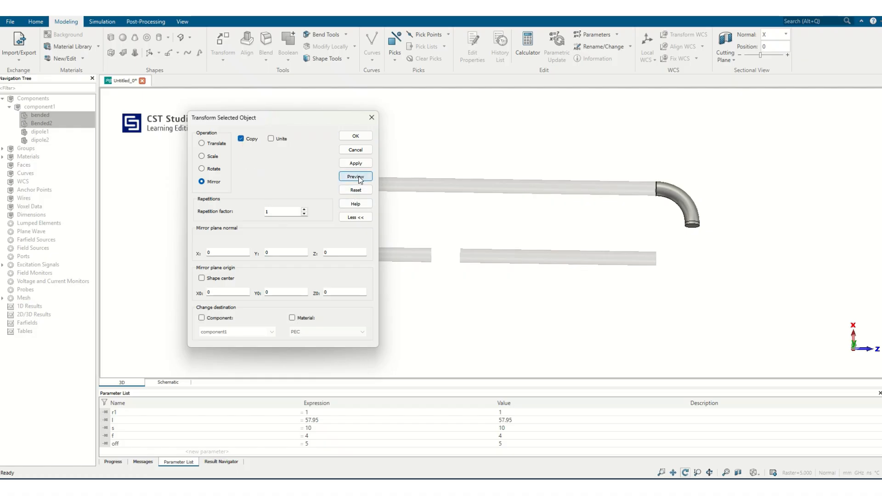
pyautogui.click(486, 269)
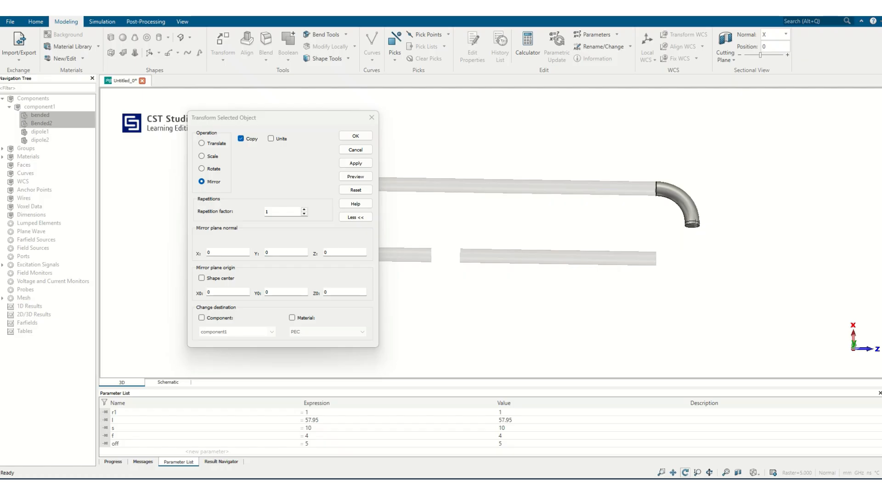
# - Set the mirror plane normal to X 1 and its origin X0 to s/2, and create the mirrored copy
pyautogui.doubleClick(213, 251)
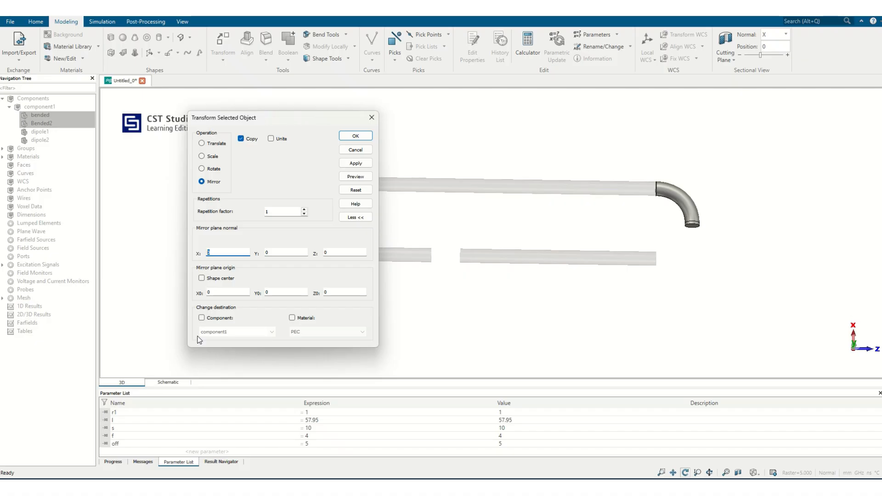
pyautogui.write('1')
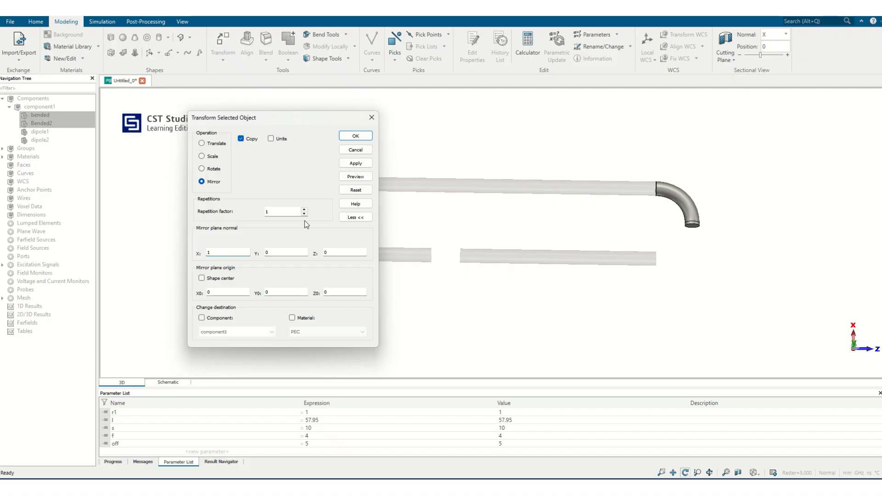
pyautogui.click(354, 179)
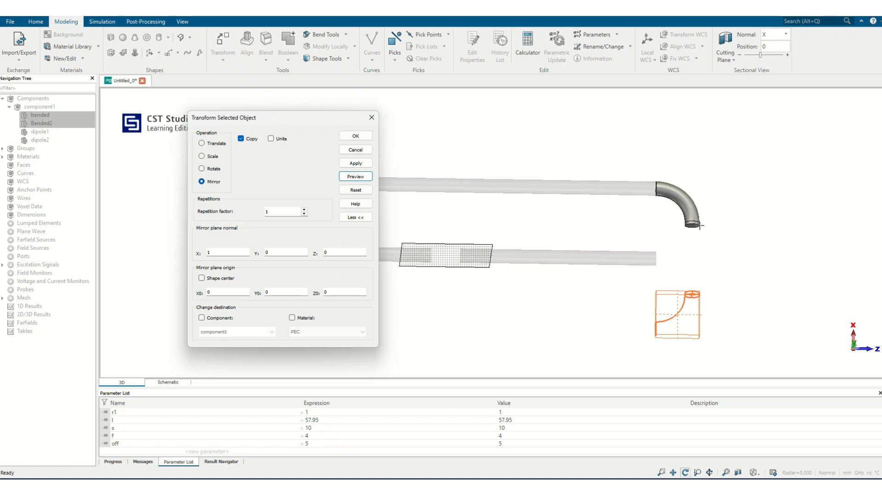
pyautogui.moveTo(223, 295); pyautogui.dragTo(112, 274)
pyautogui.write('s/2')
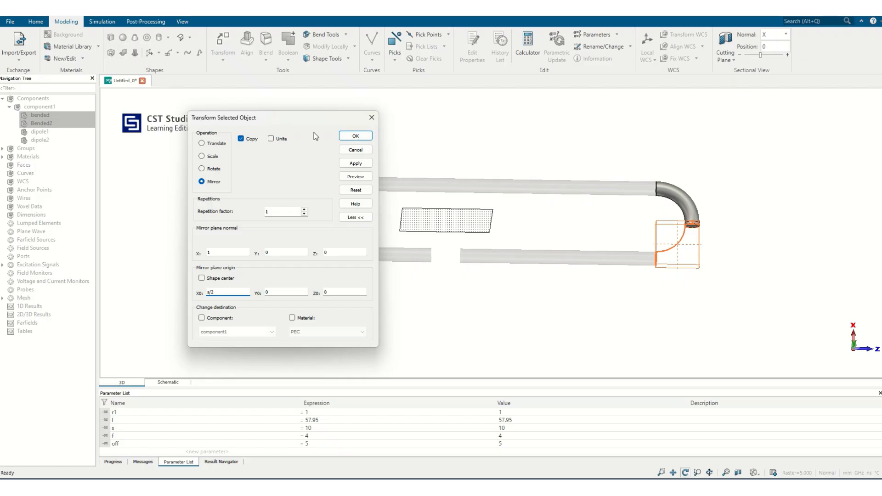
pyautogui.click(356, 137)
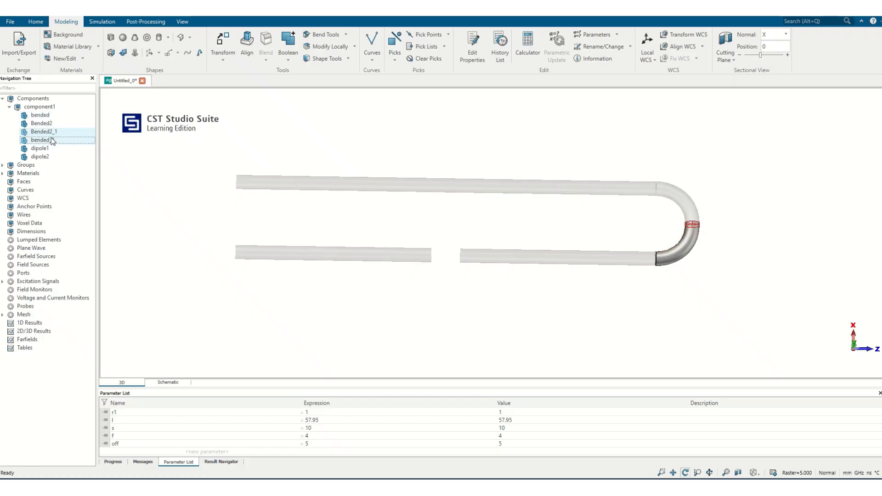
# - Start a mirror transform with Copy enabled for all four solids of the bent end
pyautogui.keyDown('ctrl'); pyautogui.click(58, 116); pyautogui.keyUp('ctrl')
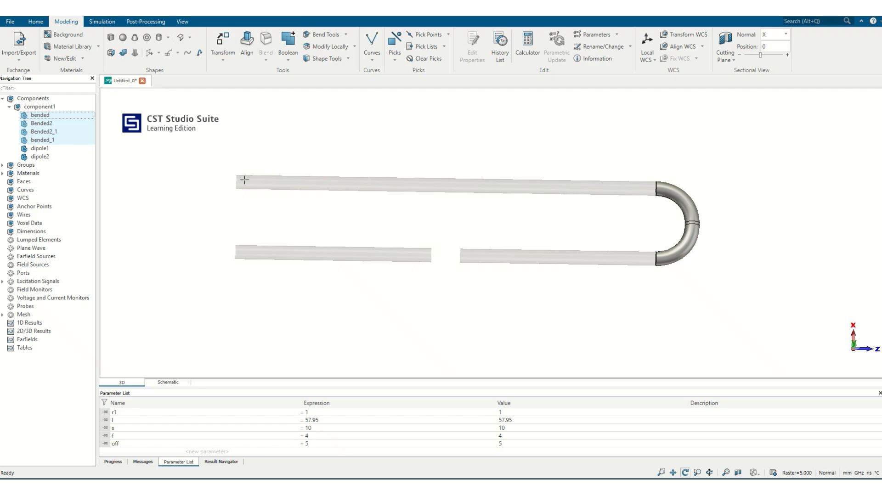
pyautogui.rightClick(45, 131)
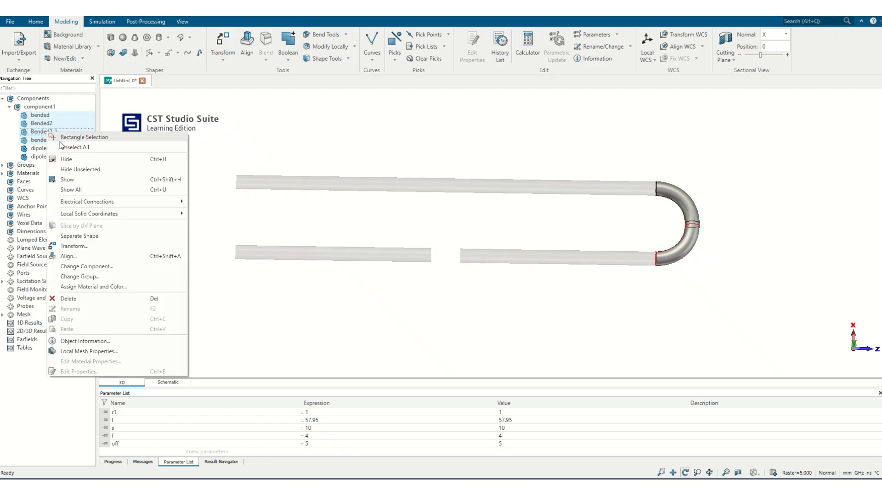
pyautogui.click(109, 244)
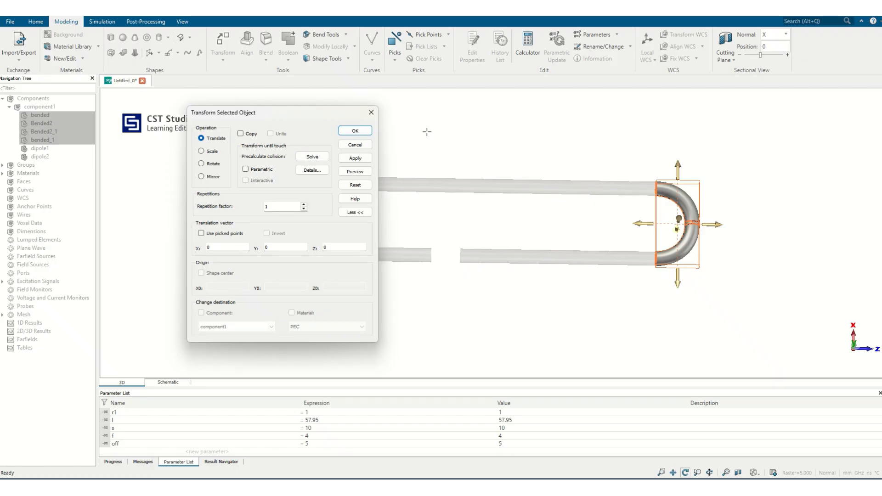
pyautogui.click(240, 134)
pyautogui.write('1')
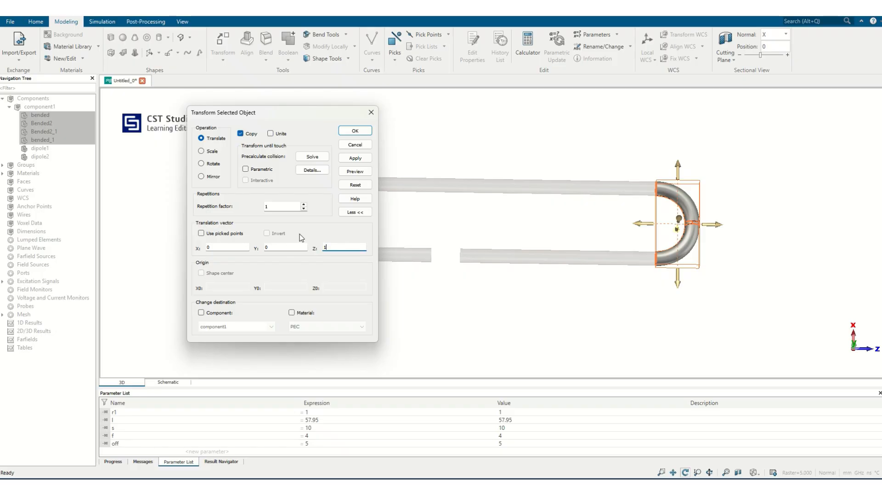
pyautogui.click(354, 174)
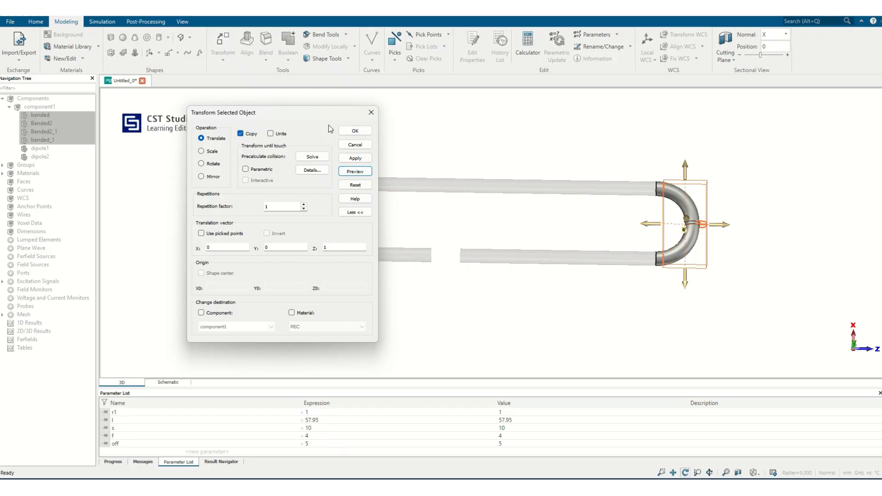
pyautogui.click(210, 177)
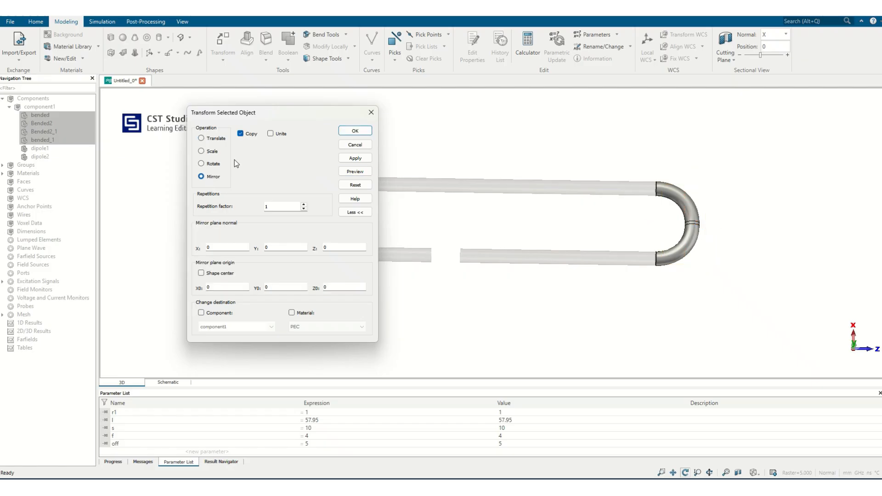
# - Set the mirror plane normal to Z 1 and preview the copied bend at the opposite end of the wires
pyautogui.doubleClick(326, 247)
pyautogui.write('1')
pyautogui.click(349, 172)
pyautogui.moveTo(304, 112); pyautogui.dragTo(671, 98)
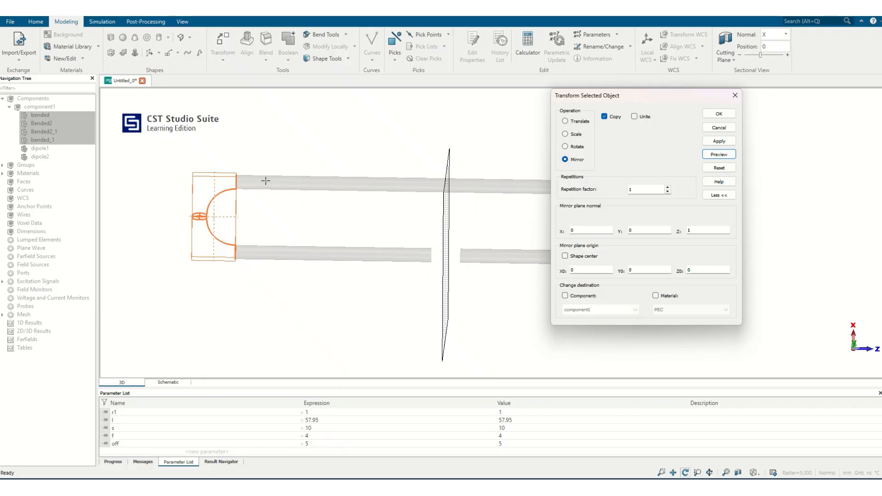
pyautogui.moveTo(655, 99); pyautogui.dragTo(642, 270)
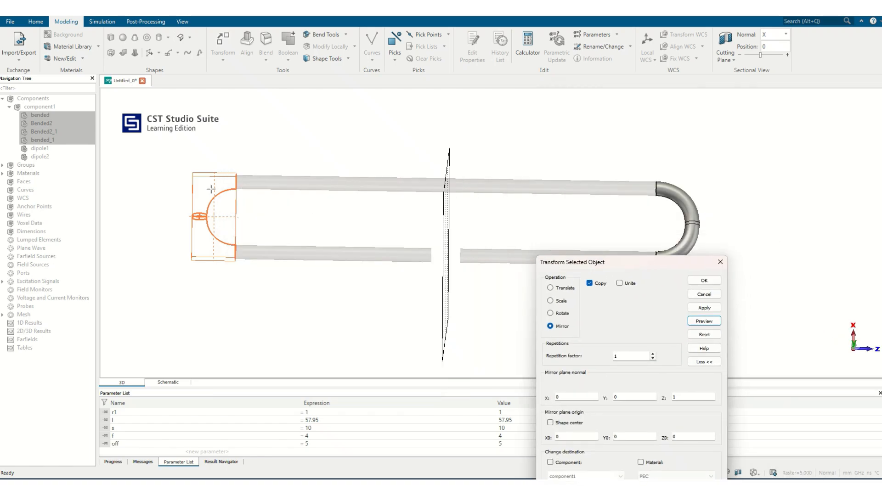
# - Create the mirrored copy of the bent end across the Z-normal plane and show the whole of component1
pyautogui.click(704, 280)
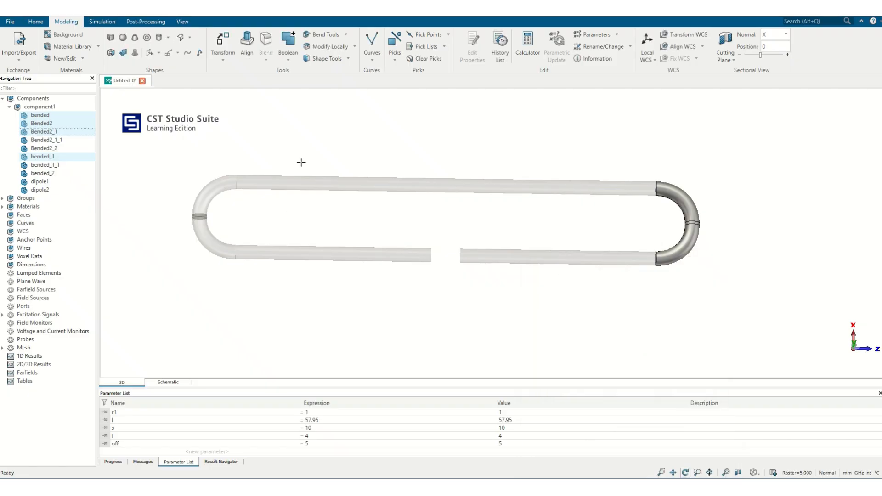
pyautogui.click(40, 107)
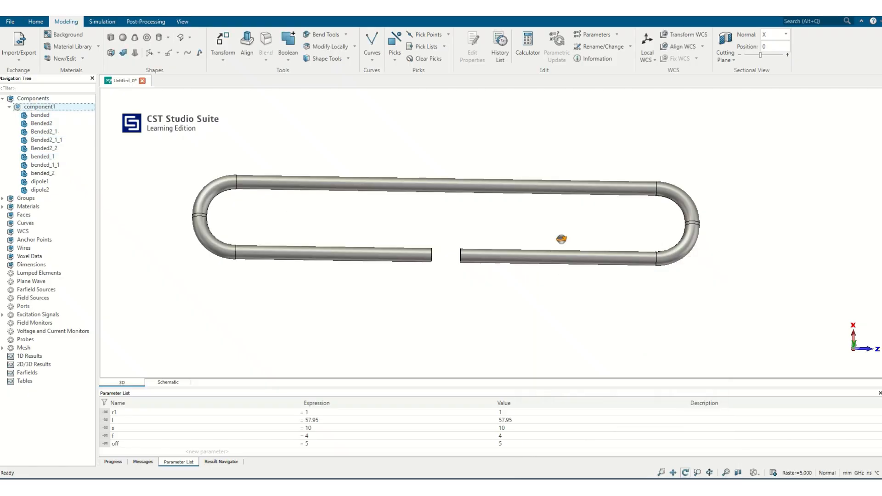
pyautogui.moveTo(562, 239); pyautogui.dragTo(522, 341)
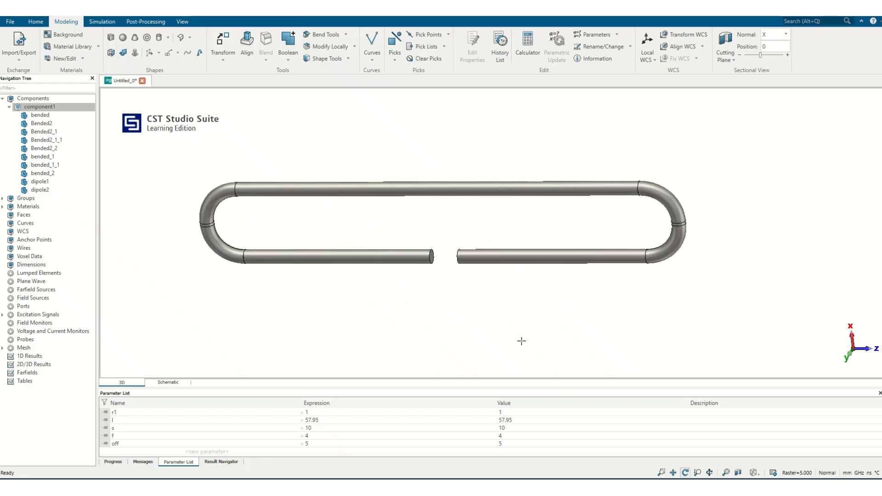
pyautogui.moveTo(507, 292); pyautogui.dragTo(579, 324)
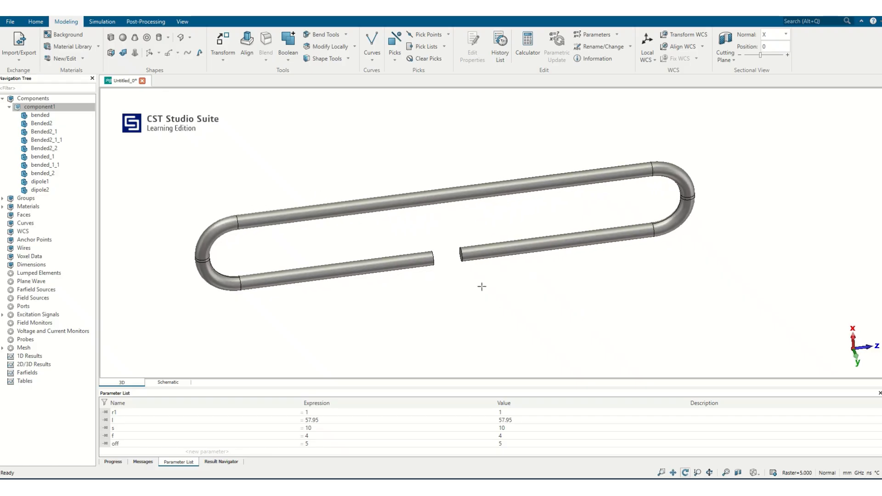
# - Pick the circle centres of the two facing wire ends at the feed gap
pyautogui.scroll(5, 481, 286)
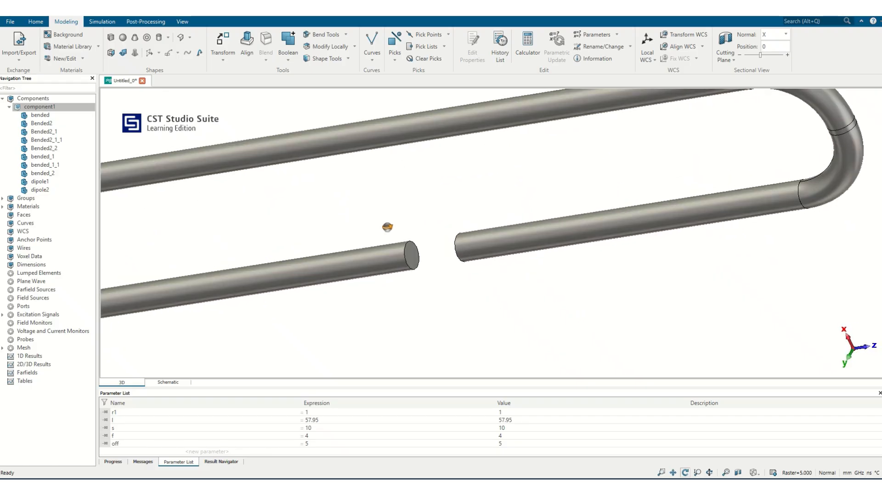
pyautogui.moveTo(387, 227); pyautogui.dragTo(384, 228)
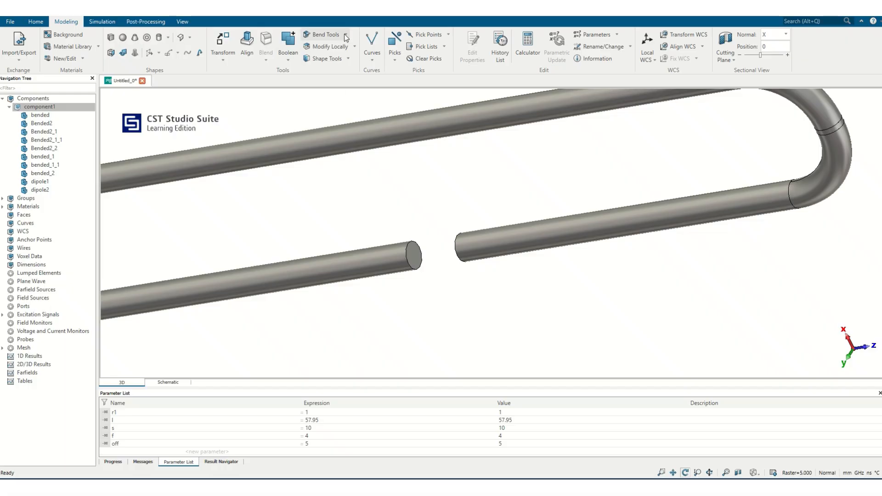
pyautogui.click(448, 33)
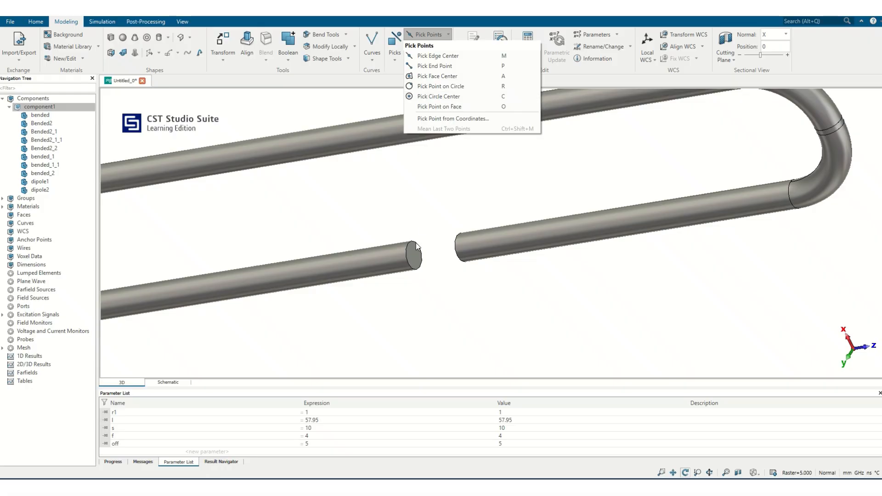
pyautogui.click(445, 97)
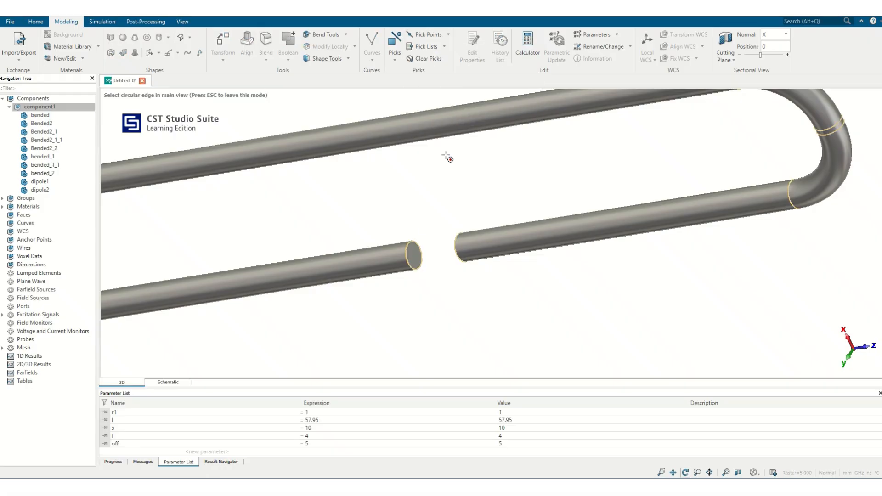
pyautogui.click(421, 250)
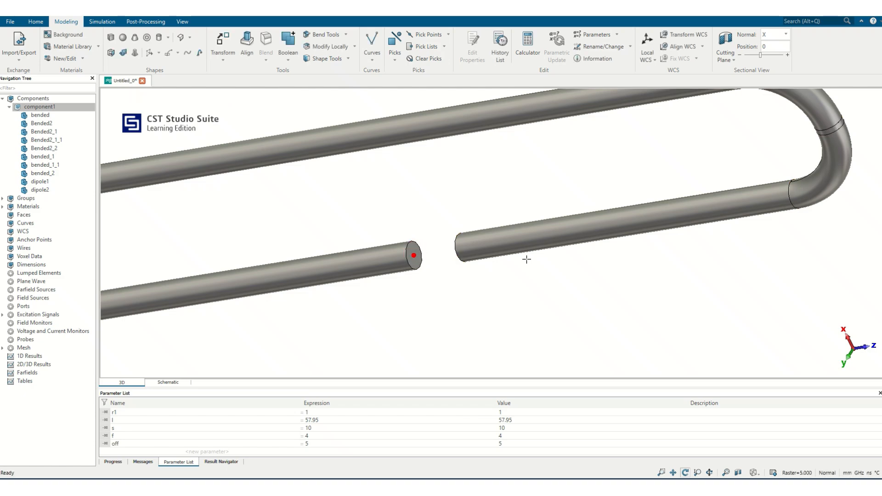
pyautogui.moveTo(526, 259); pyautogui.dragTo(662, 234)
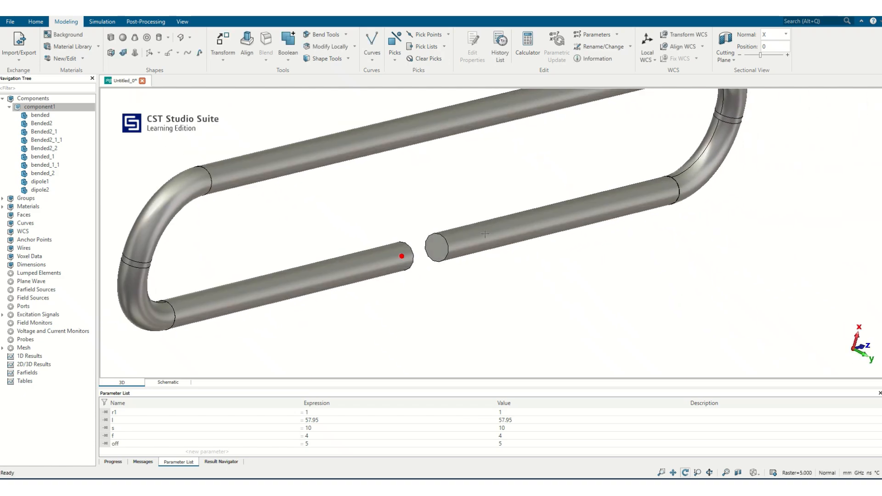
pyautogui.click(448, 34)
pyautogui.click(459, 97)
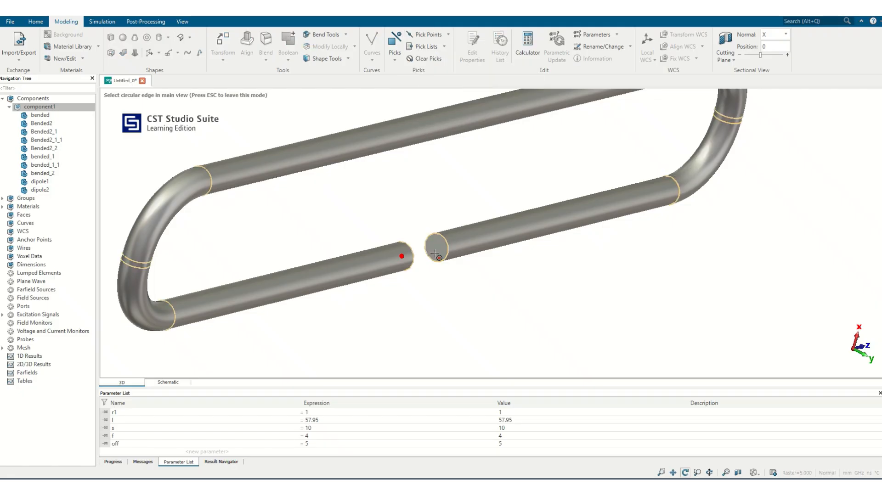
pyautogui.click(437, 260)
pyautogui.moveTo(444, 254); pyautogui.dragTo(364, 284)
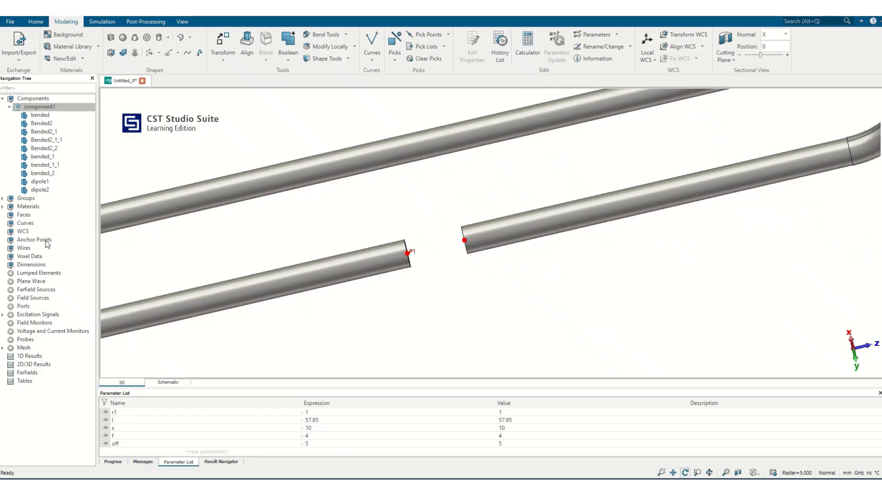
# - Create an S-Parameter discrete edge port between the two picked points across the feed gap, replacing its default impedance
pyautogui.rightClick(29, 309)
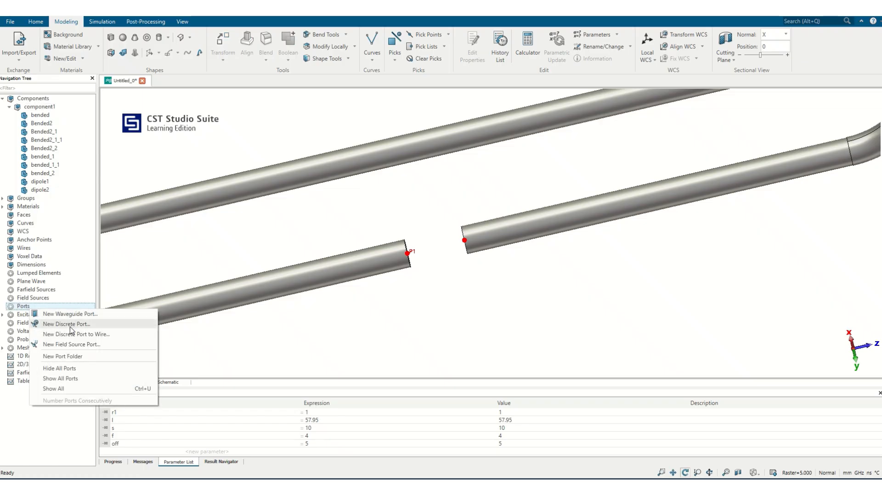
pyautogui.click(67, 325)
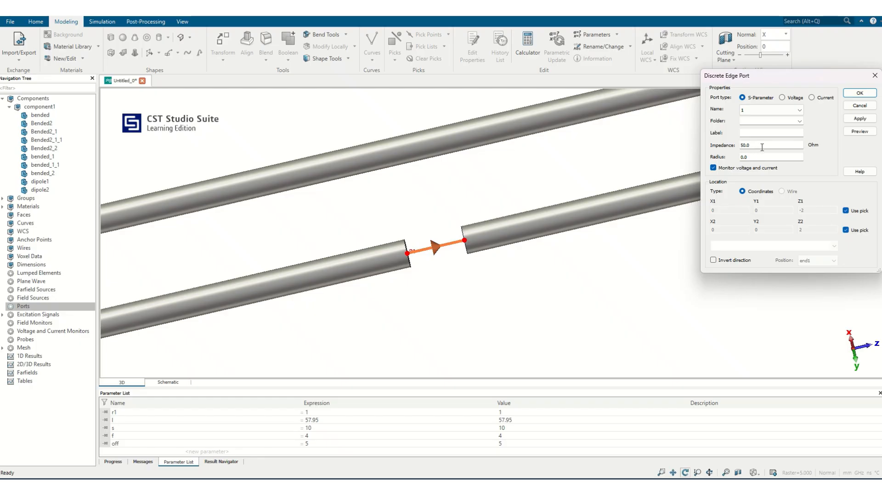
pyautogui.moveTo(763, 147); pyautogui.dragTo(732, 150)
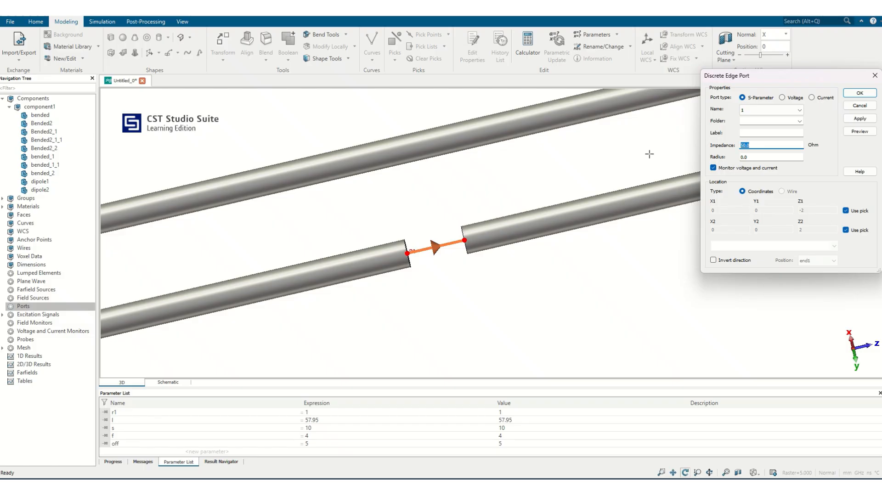
pyautogui.write('3')
pyautogui.click(860, 93)
# - Show the bounding box around the complete folded dipole
pyautogui.scroll(-5, 776, 152)
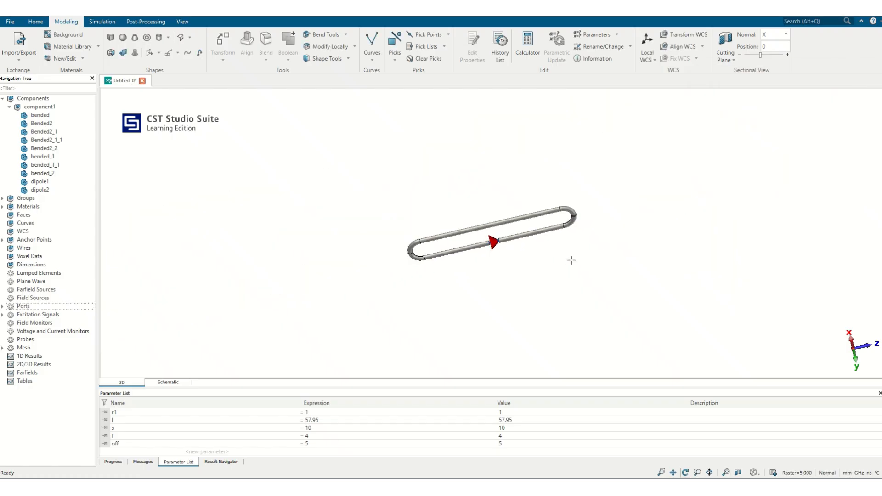
pyautogui.moveTo(571, 260); pyautogui.dragTo(506, 175)
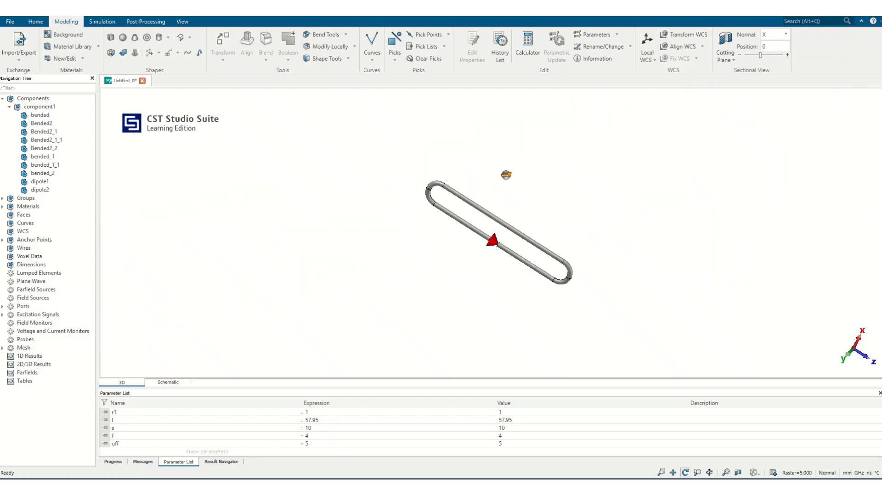
pyautogui.click(183, 22)
pyautogui.click(149, 45)
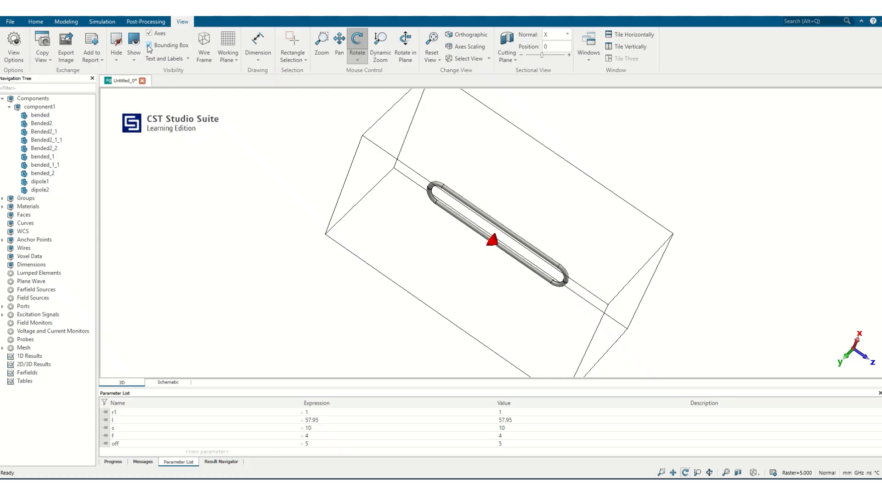
pyautogui.moveTo(444, 158); pyautogui.dragTo(233, 112)
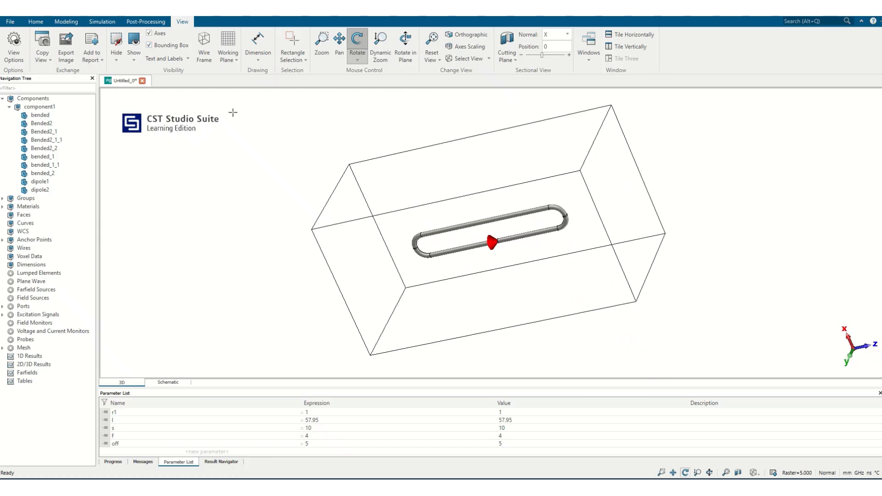
# - Review the simulation frequency range and the background material properties without changing them
pyautogui.click(103, 23)
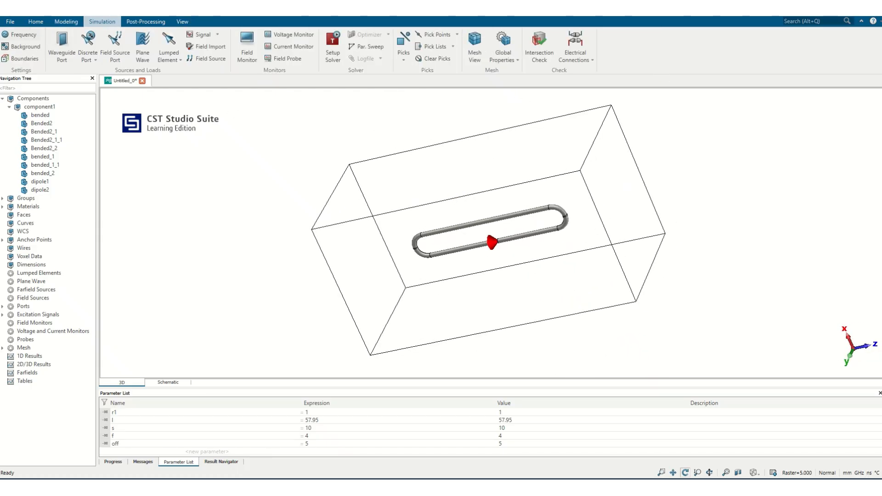
pyautogui.click(18, 35)
pyautogui.click(482, 250)
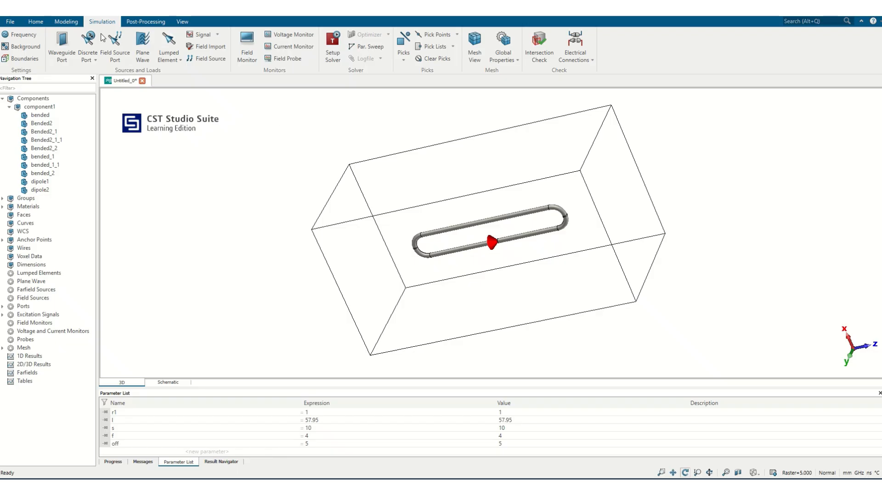
pyautogui.click(21, 46)
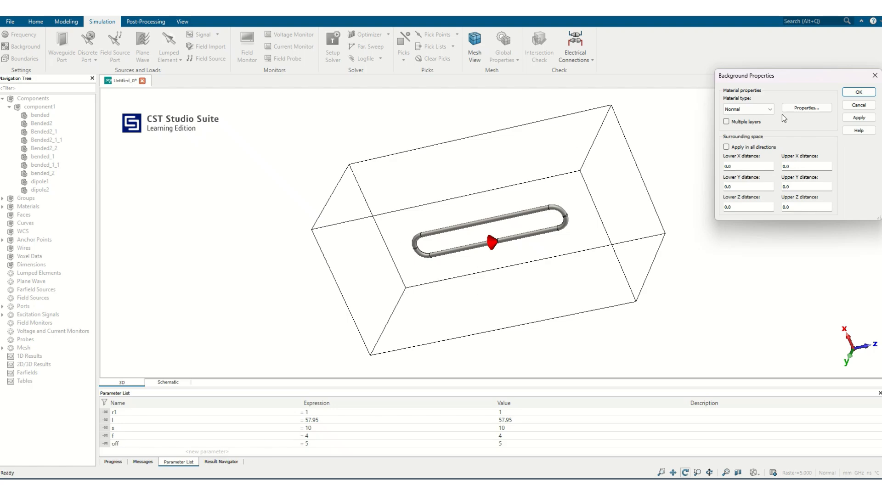
pyautogui.click(799, 106)
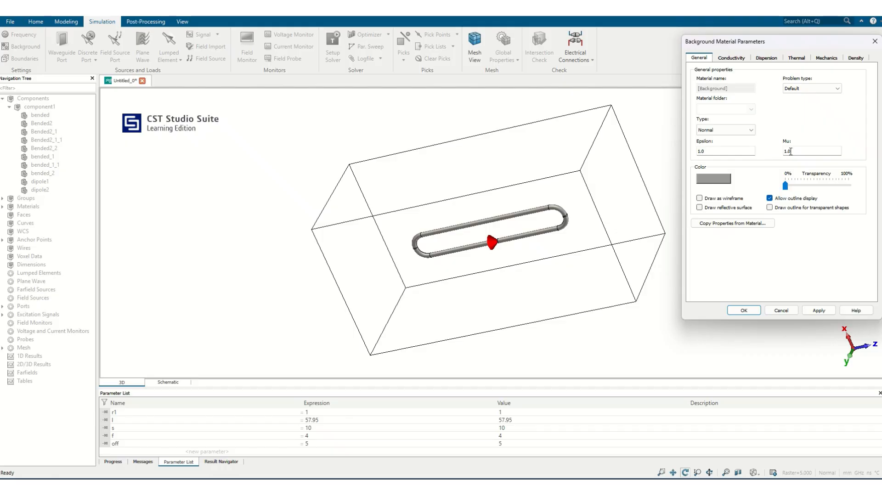
pyautogui.click(781, 313)
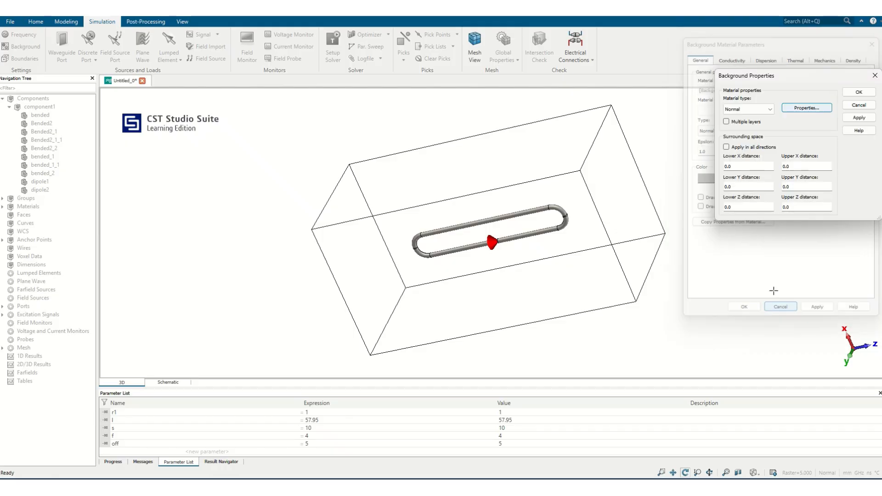
pyautogui.click(859, 105)
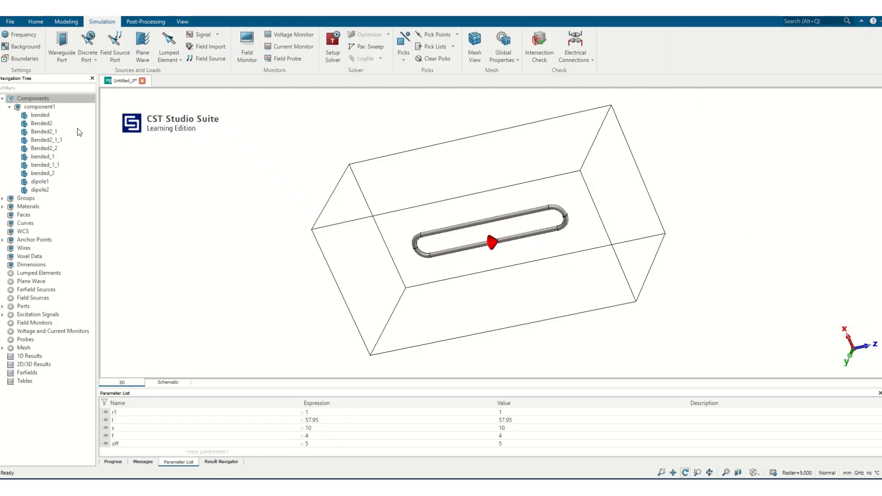
# - Check the boundary conditions in all directions and the open boundary's minimum distance settings
pyautogui.click(14, 58)
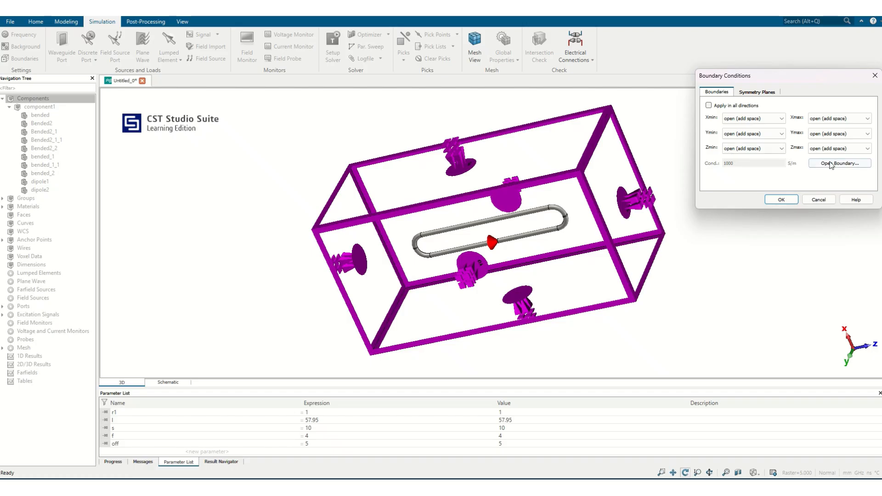
pyautogui.click(831, 164)
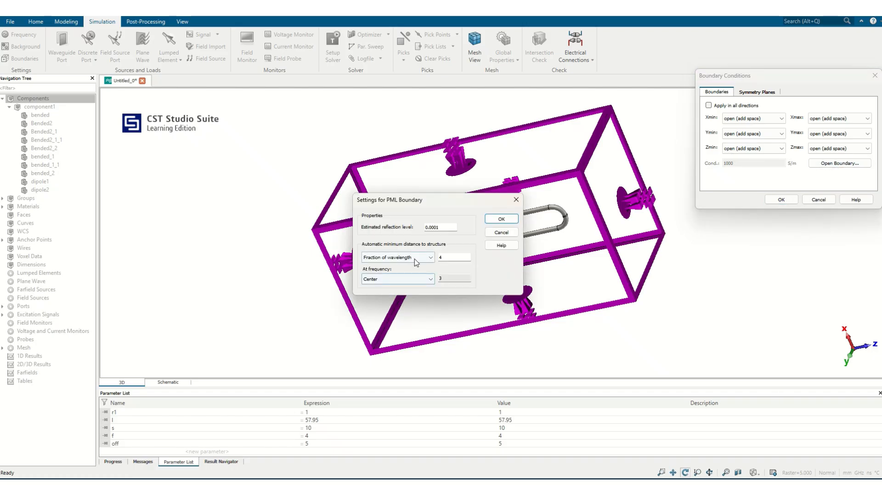
pyautogui.click(510, 234)
pyautogui.click(807, 203)
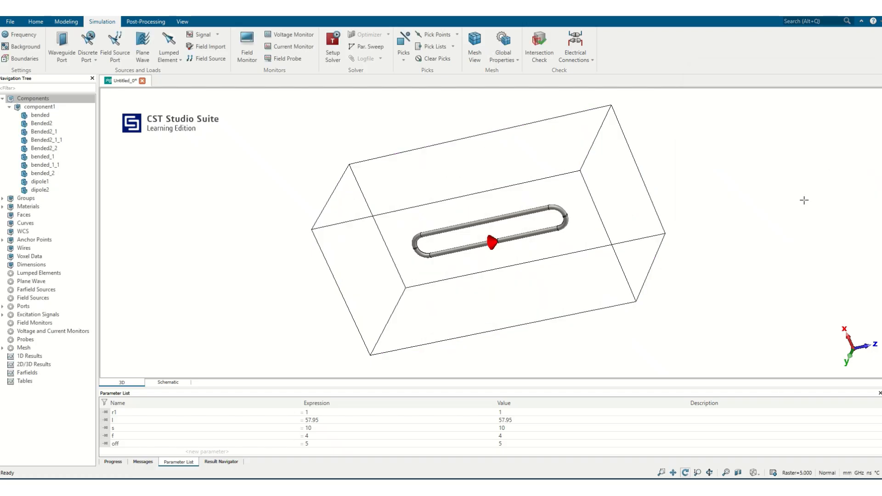
# - Accept the hexahedral mesh properties with 10 cells per wavelength and 10 cells per max model box edge near the model
pyautogui.click(39, 25)
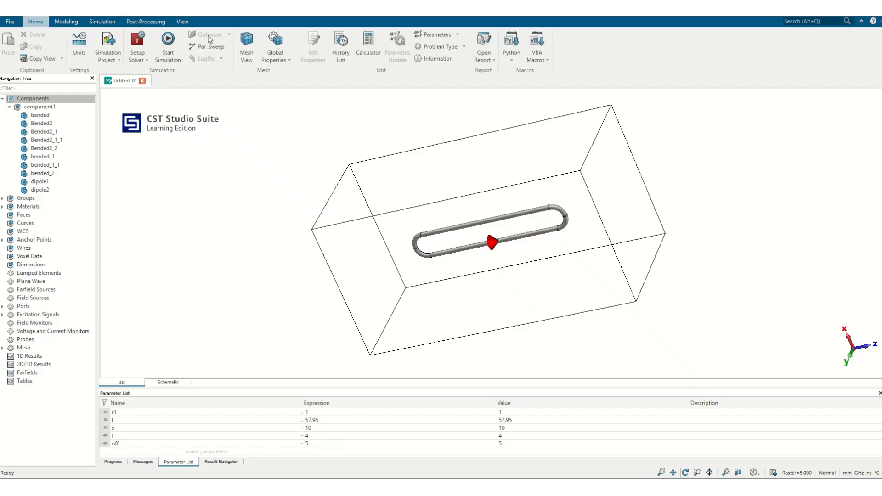
pyautogui.click(270, 38)
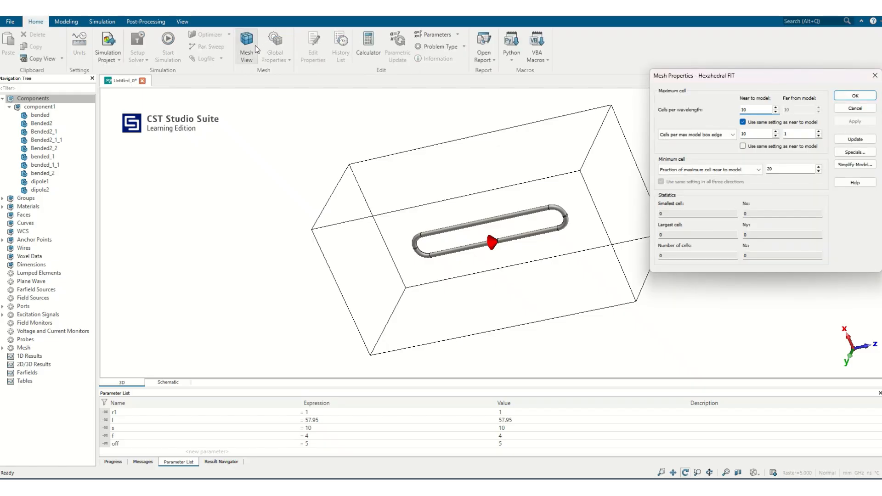
pyautogui.moveTo(536, 262); pyautogui.dragTo(409, 219)
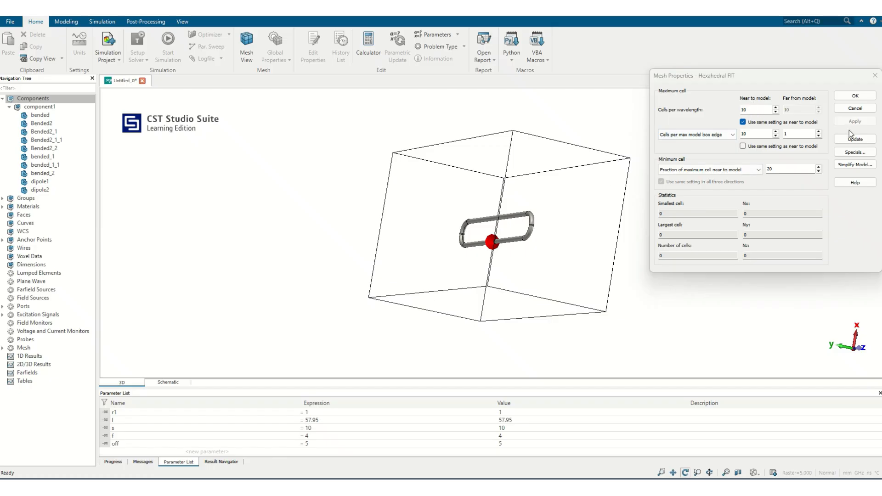
pyautogui.click(856, 96)
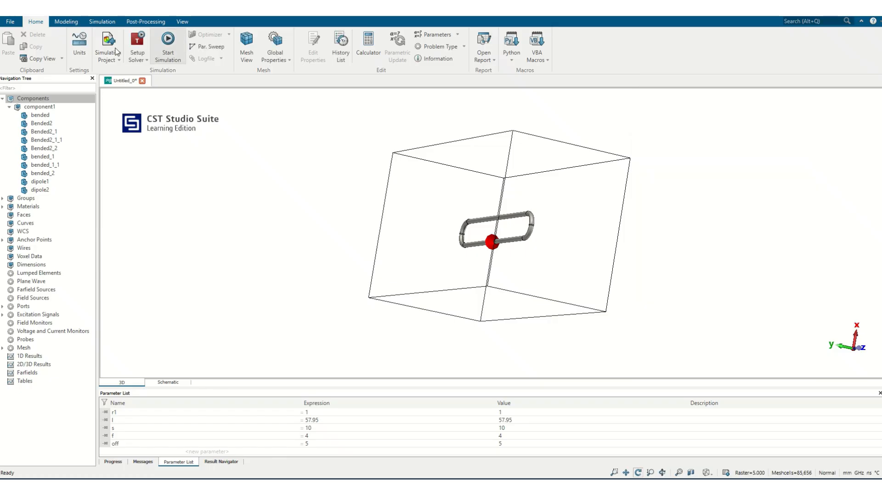
# - Run the time domain solver for all ports at -40 dB accuracy and plot the S1,1 parameter
pyautogui.click(137, 44)
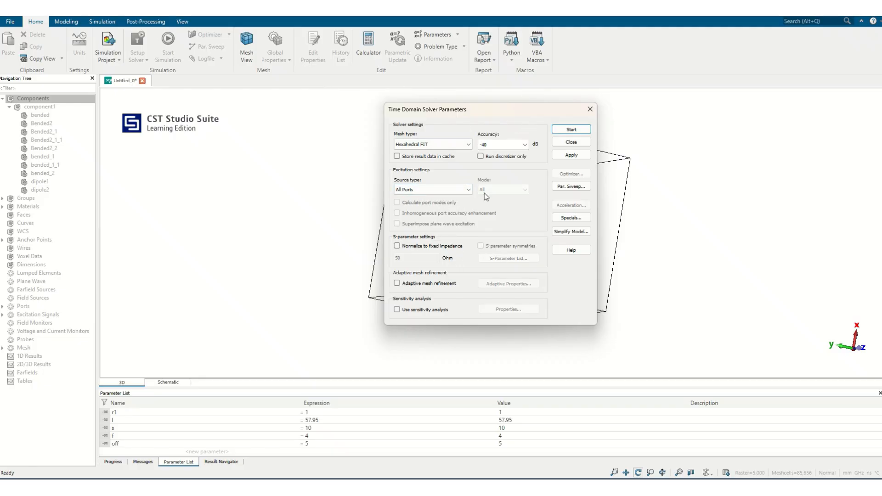
pyautogui.click(573, 130)
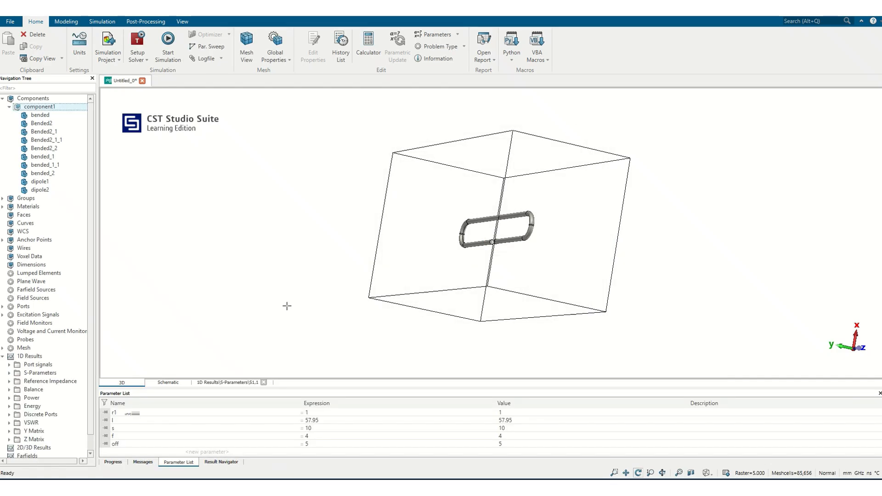
pyautogui.click(10, 373)
pyautogui.click(35, 381)
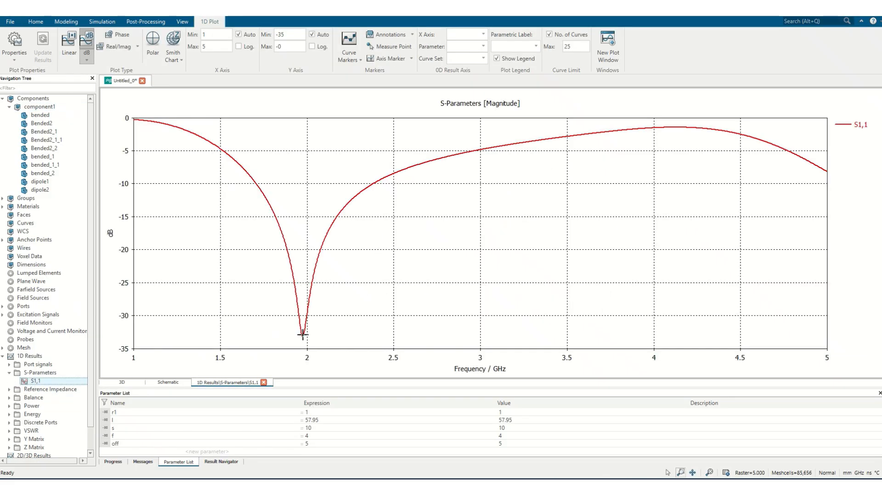
# - Show an axis marker on the S1,1 plot and place it at the curve's minimum, about 1.97 GHz
pyautogui.rightClick(467, 243)
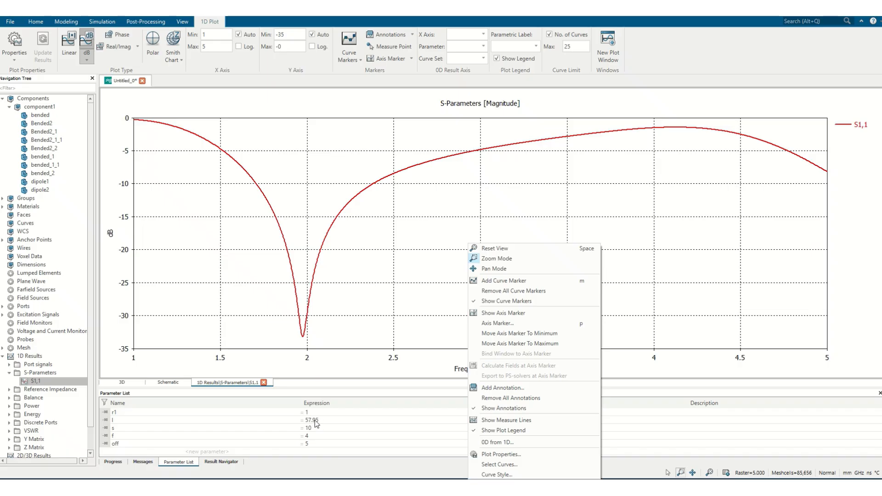
pyautogui.click(513, 313)
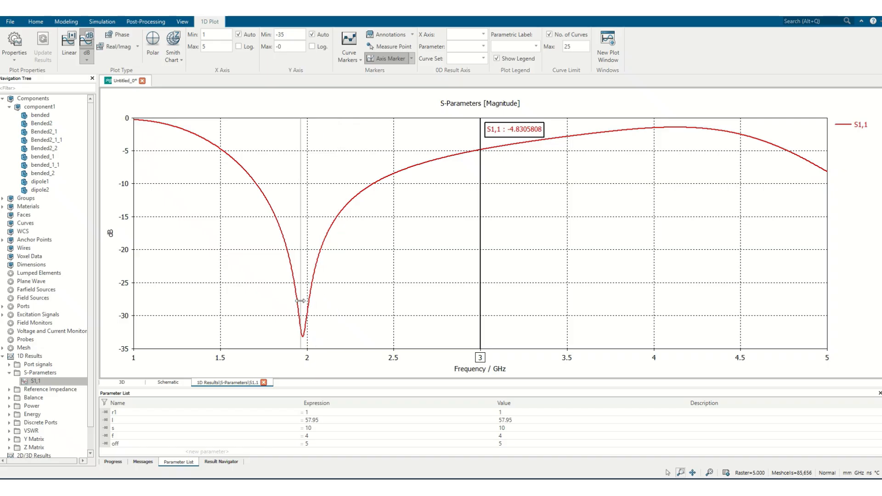
pyautogui.click(304, 337)
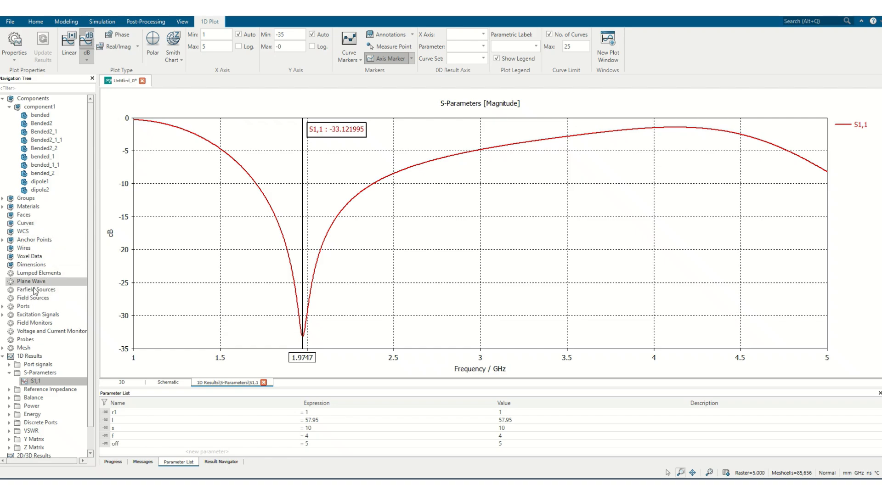
# - Add an E-field monitor at 1.97 GHz restricted to a subvolume matching the structure bounding box, previewing the subvolume first
pyautogui.scroll(-1, 55, 328)
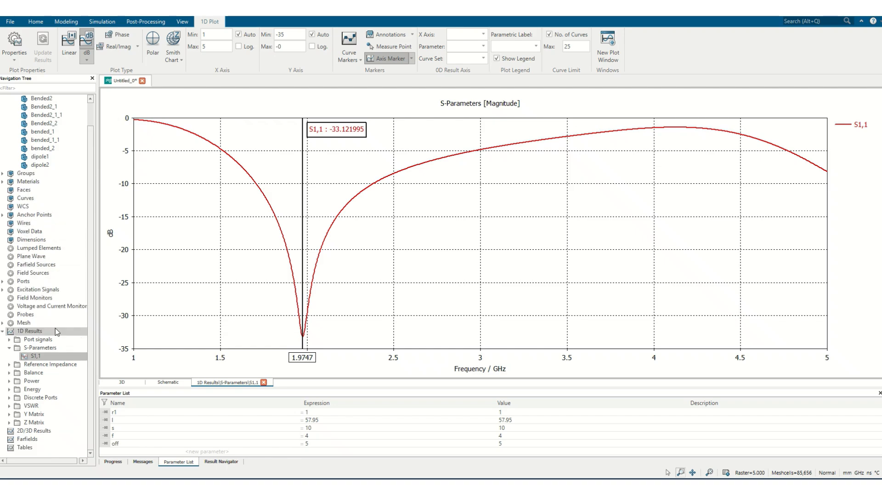
pyautogui.rightClick(33, 298)
pyautogui.click(67, 305)
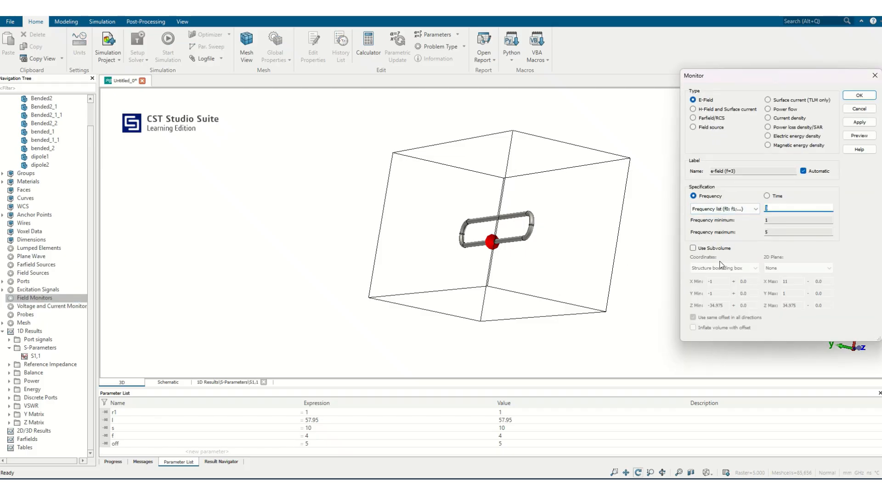
pyautogui.write('1.97')
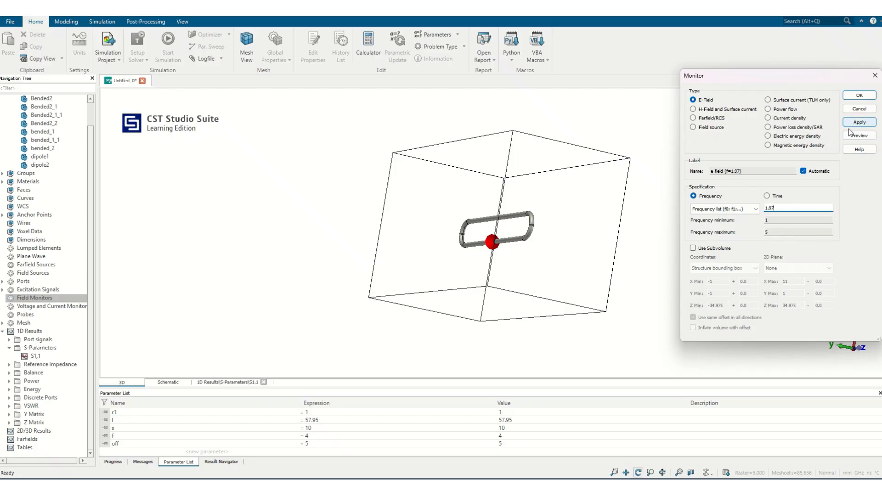
pyautogui.click(693, 249)
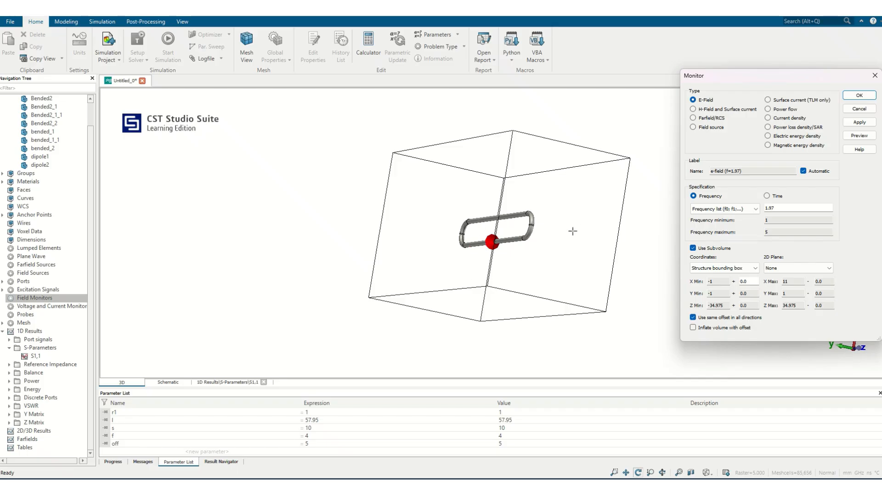
pyautogui.click(859, 135)
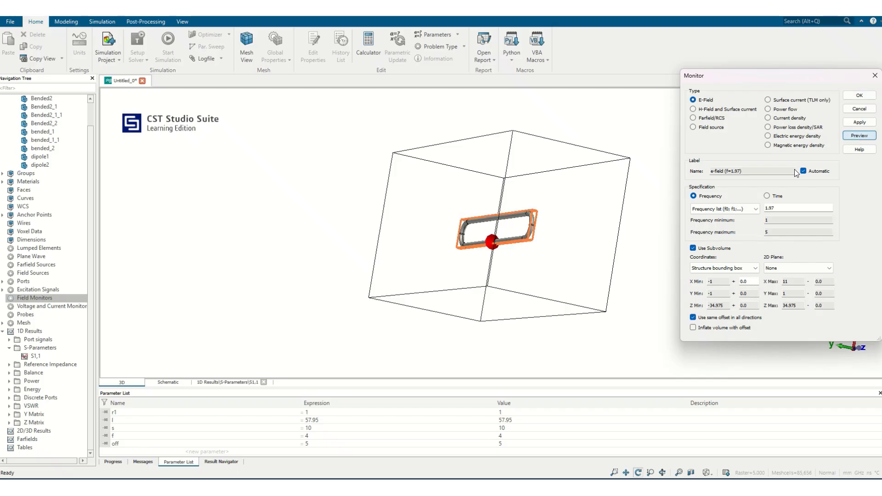
pyautogui.moveTo(518, 222); pyautogui.dragTo(552, 235)
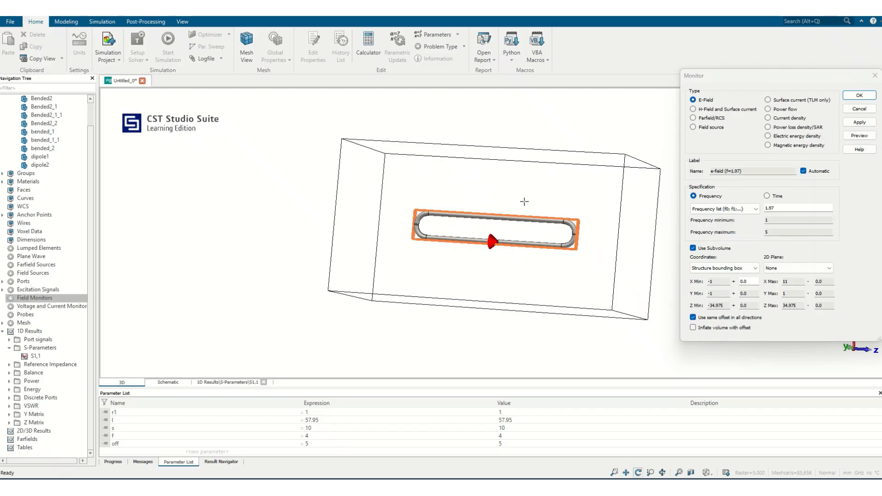
pyautogui.click(860, 122)
# - Add an H-field and surface current monitor and a farfield monitor at 1.97 GHz, the latter without a subvolume
pyautogui.click(728, 110)
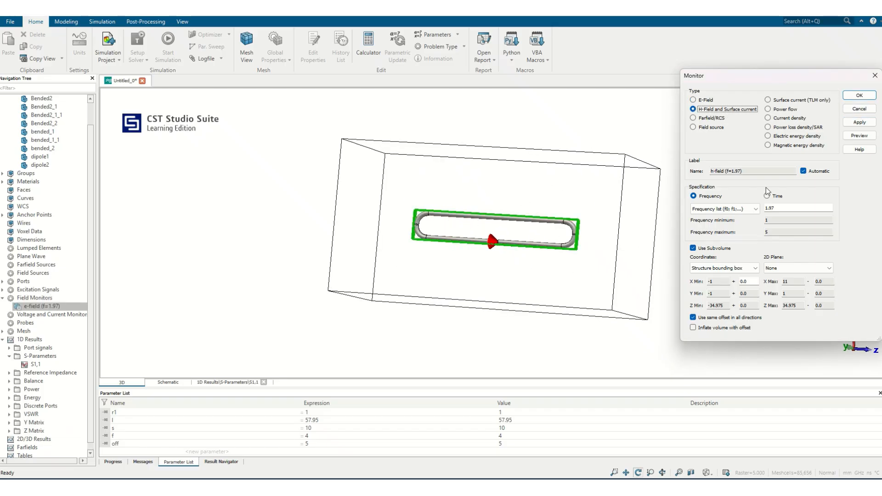
pyautogui.click(860, 122)
pyautogui.click(704, 120)
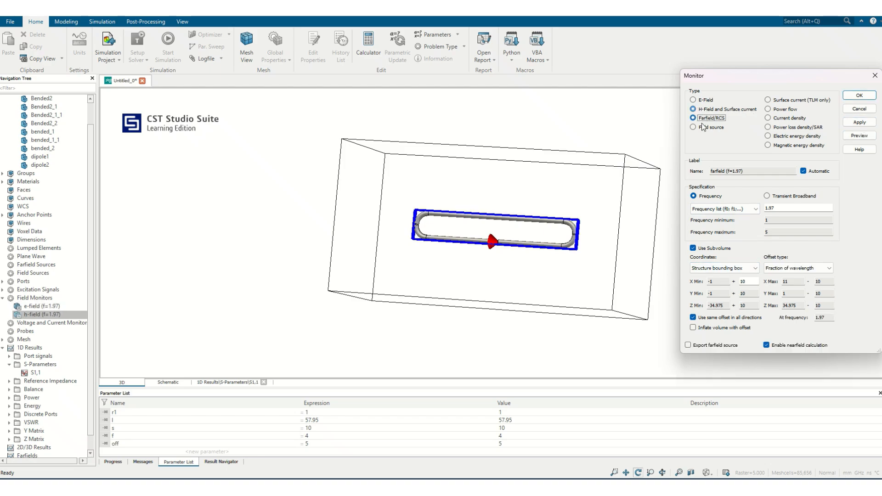
pyautogui.click(694, 248)
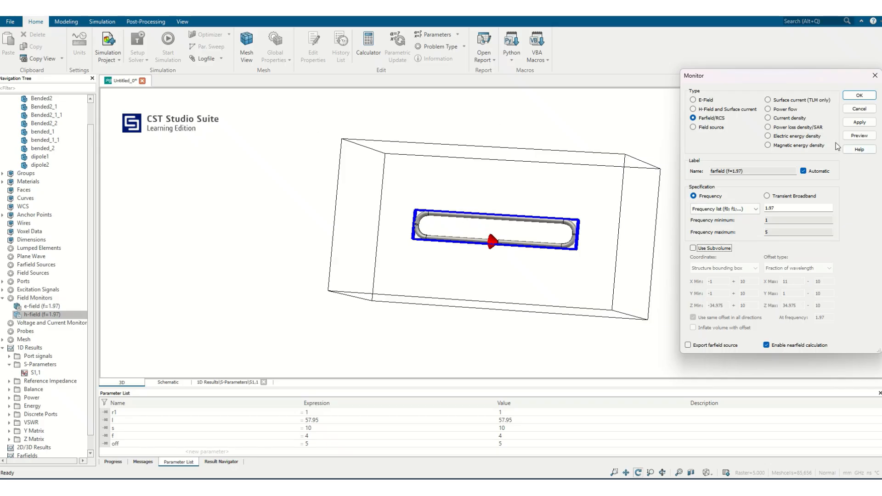
pyautogui.click(859, 96)
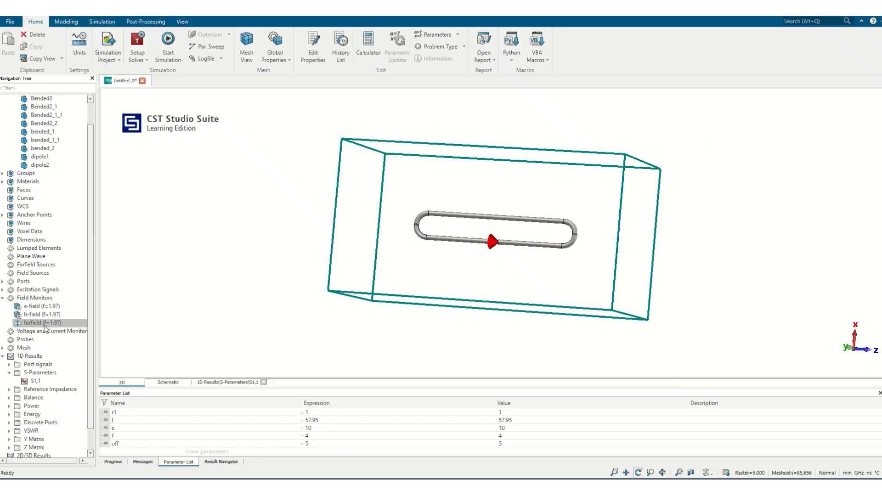
# - Rerun the simulation with the field monitors and plot the 3D farfield result at 1.97 GHz
pyautogui.click(169, 41)
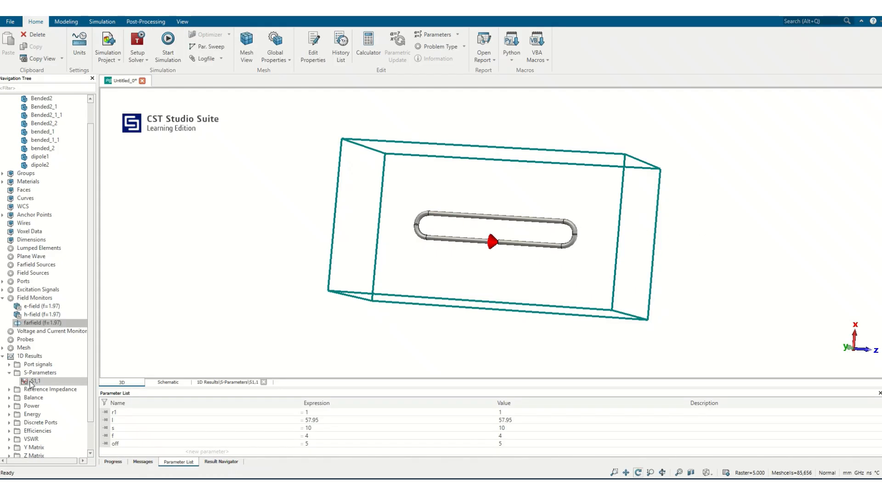
pyautogui.scroll(-2, 30, 384)
pyautogui.click(3, 440)
pyautogui.click(40, 455)
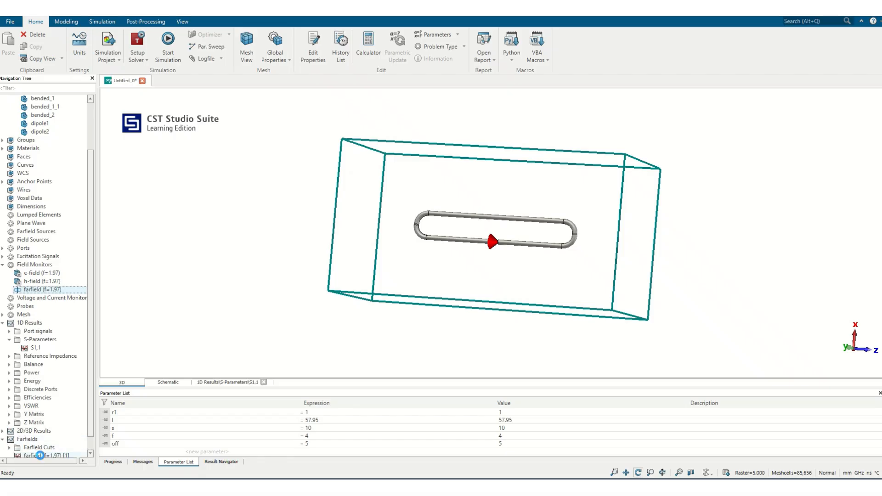
# - Show the antenna structure inside a transparent 3D farfield pattern and examine the radiation from several angles
pyautogui.moveTo(501, 251); pyautogui.dragTo(472, 243)
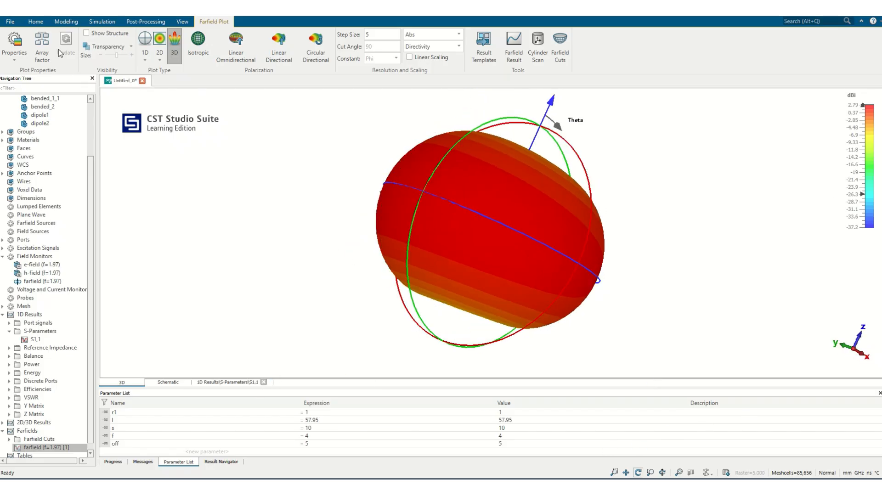
pyautogui.click(100, 35)
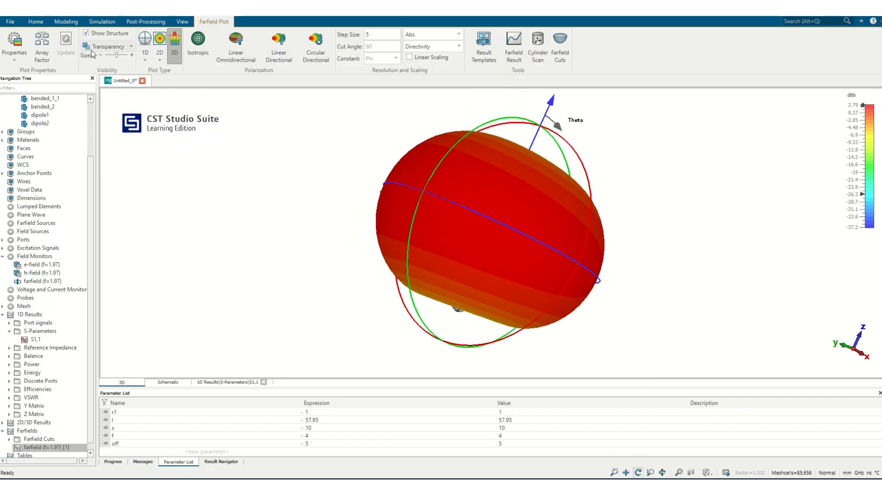
pyautogui.click(117, 47)
pyautogui.click(114, 69)
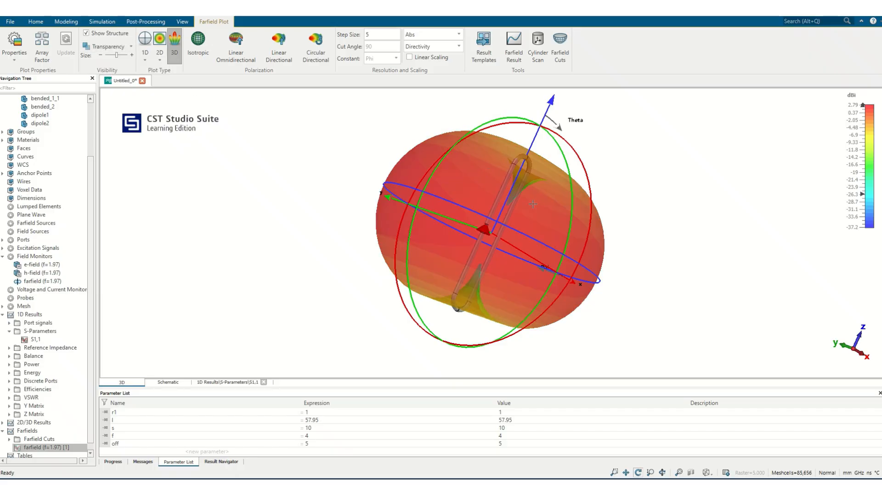
pyautogui.moveTo(564, 220); pyautogui.dragTo(503, 166)
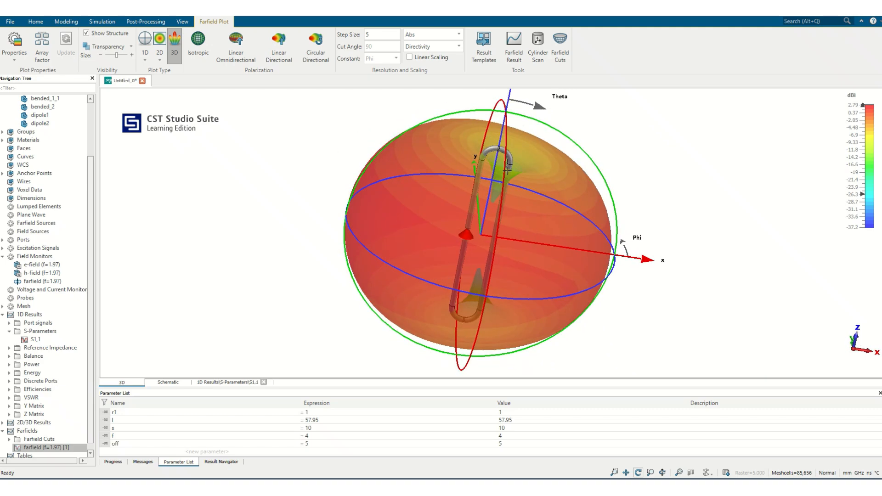
pyautogui.moveTo(542, 291); pyautogui.dragTo(397, 117)
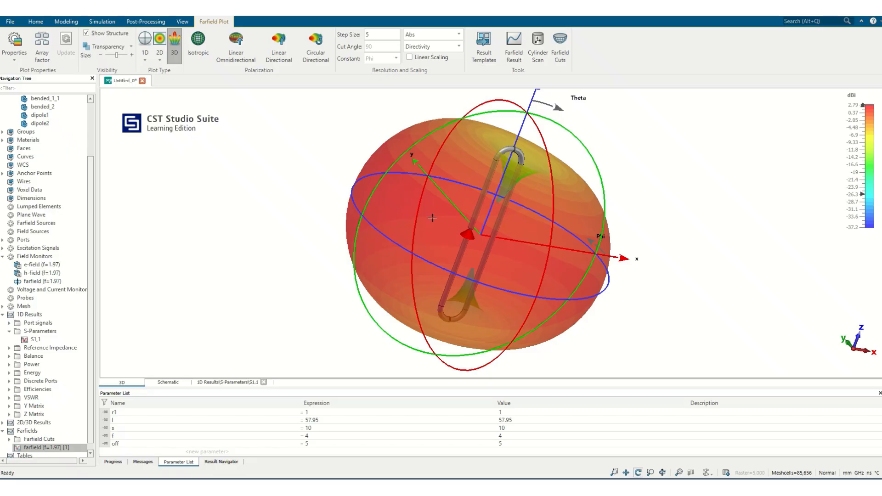
pyautogui.moveTo(543, 204); pyautogui.dragTo(339, 252)
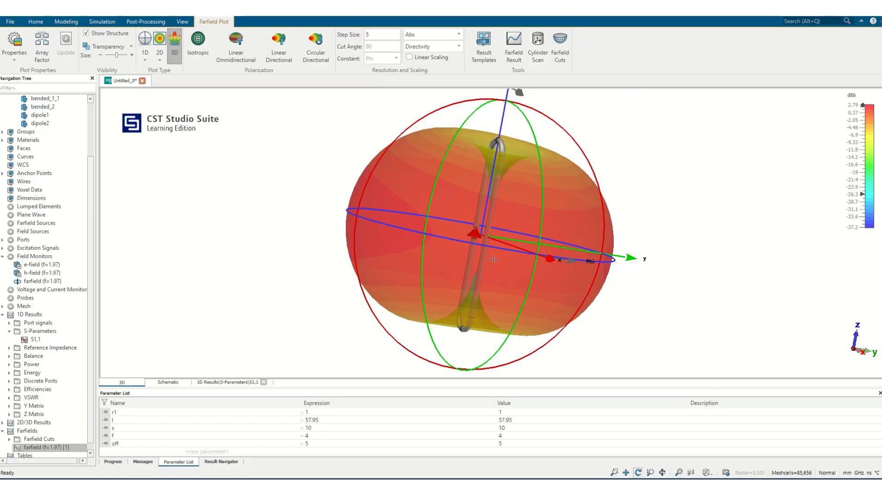
pyautogui.moveTo(492, 261); pyautogui.dragTo(388, 224)
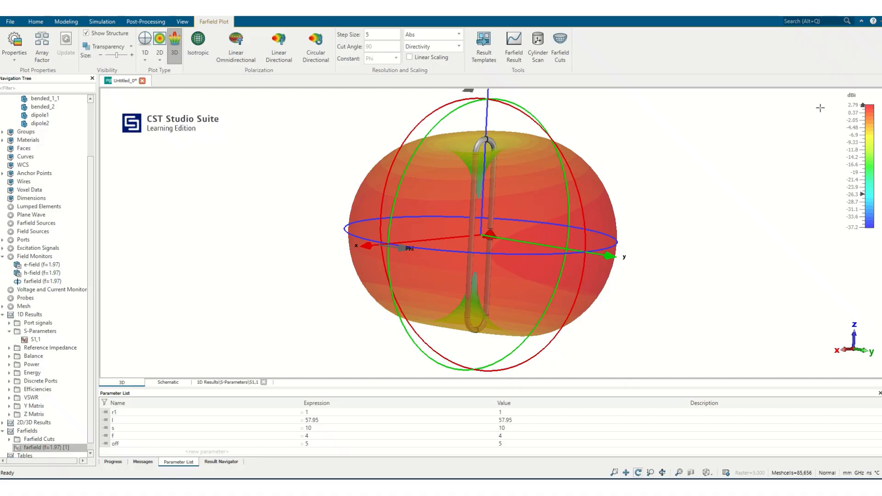
# - Set the farfield plot quantity to Gain and inspect the gain pattern from different angles
pyautogui.click(423, 46)
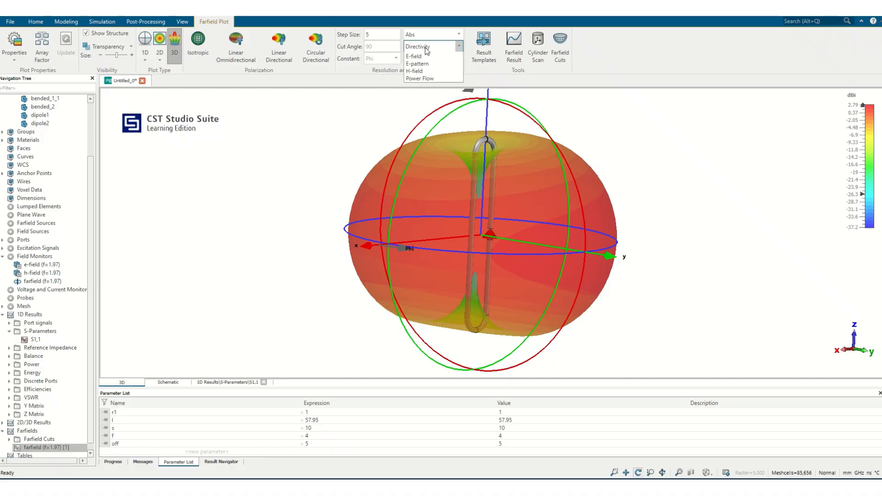
pyautogui.click(425, 62)
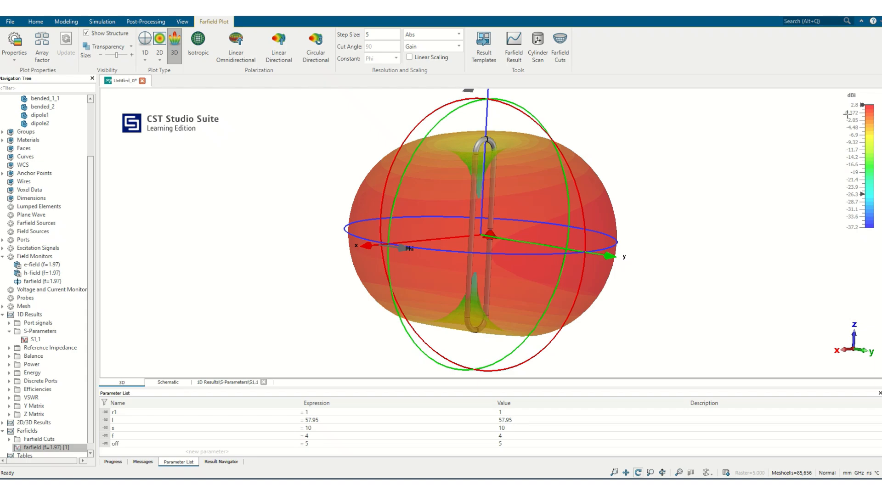
pyautogui.moveTo(519, 224); pyautogui.dragTo(873, 206)
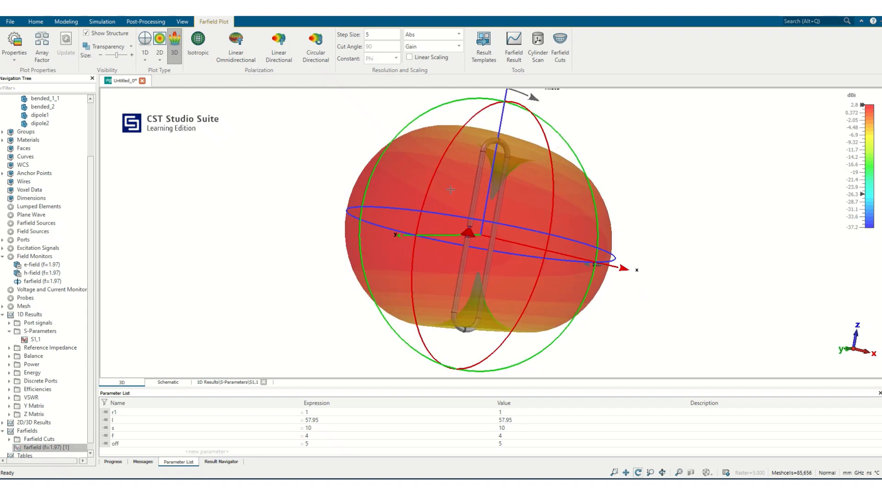
pyautogui.moveTo(423, 257); pyautogui.dragTo(781, 298)
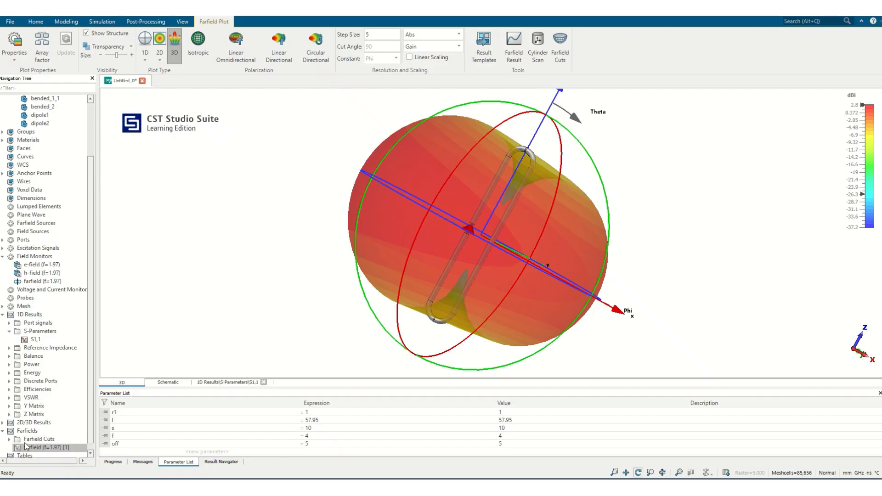
# - Plot the Z1,1 result from the Z Matrix as real and imaginary parts
pyautogui.click(9, 414)
pyautogui.click(36, 422)
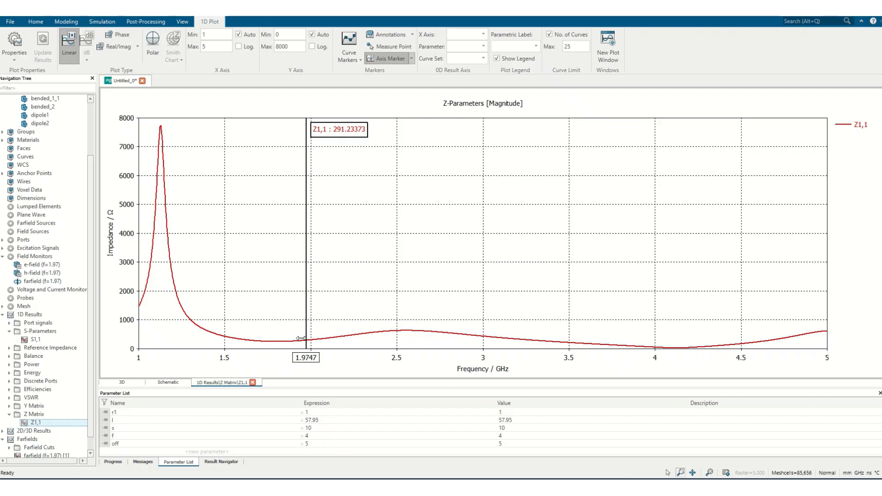
pyautogui.click(114, 46)
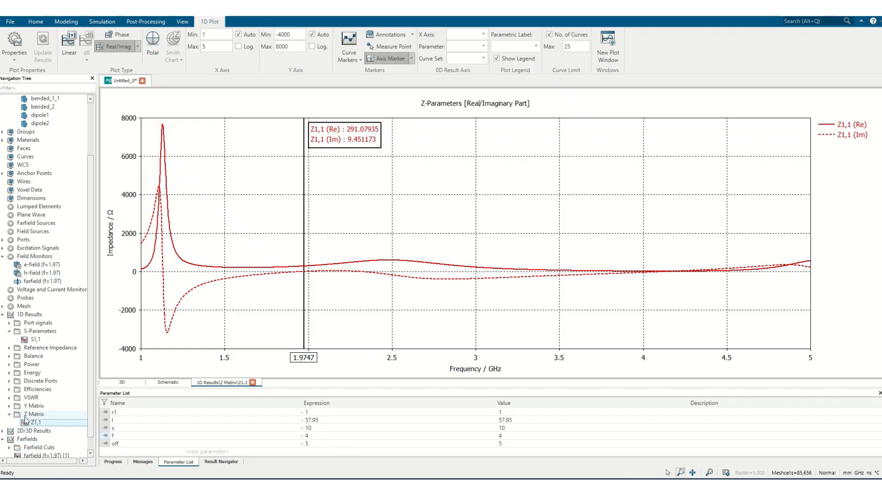
# - Open the surface current result at 1.97 GHz from the 2D/3D results
pyautogui.scroll(-1, 25, 418)
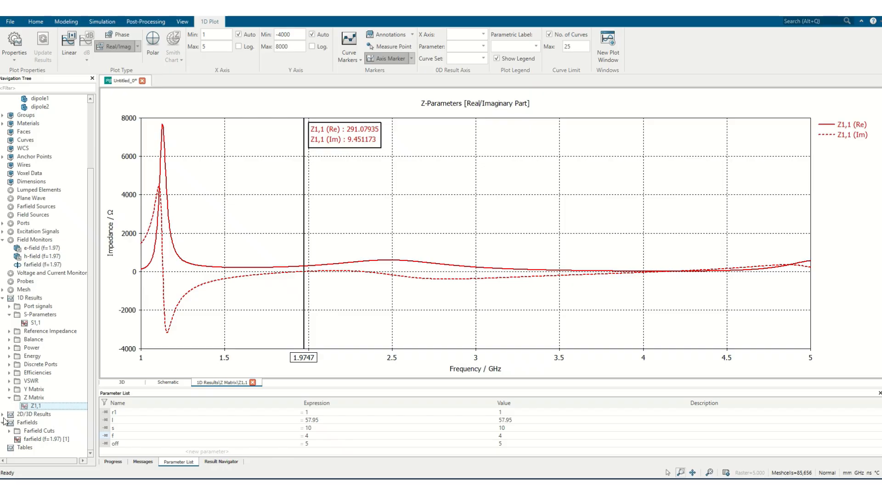
pyautogui.click(3, 415)
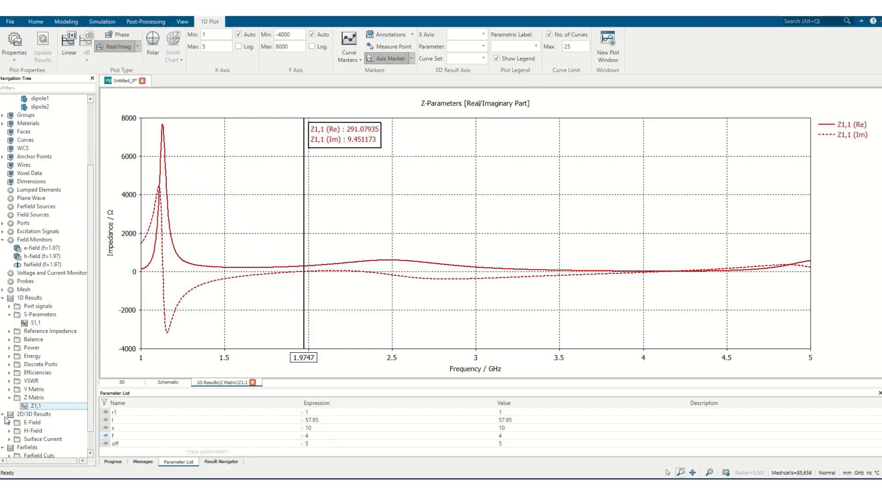
pyautogui.click(9, 440)
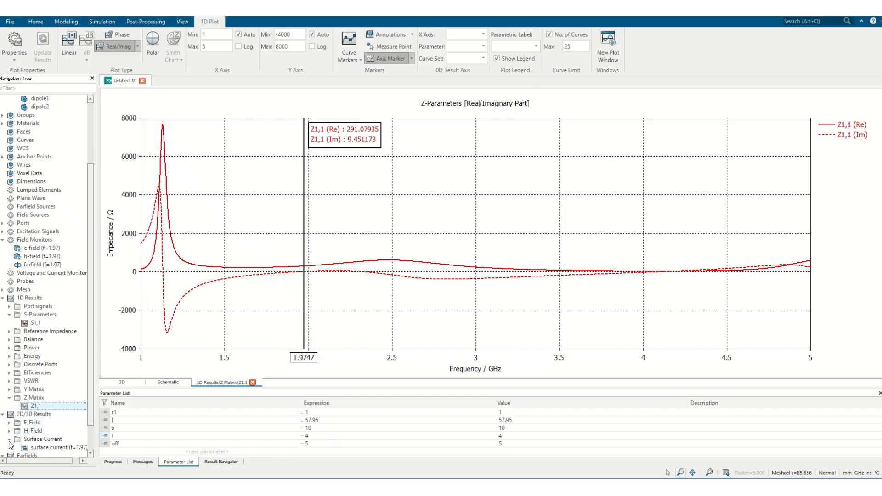
pyautogui.click(45, 448)
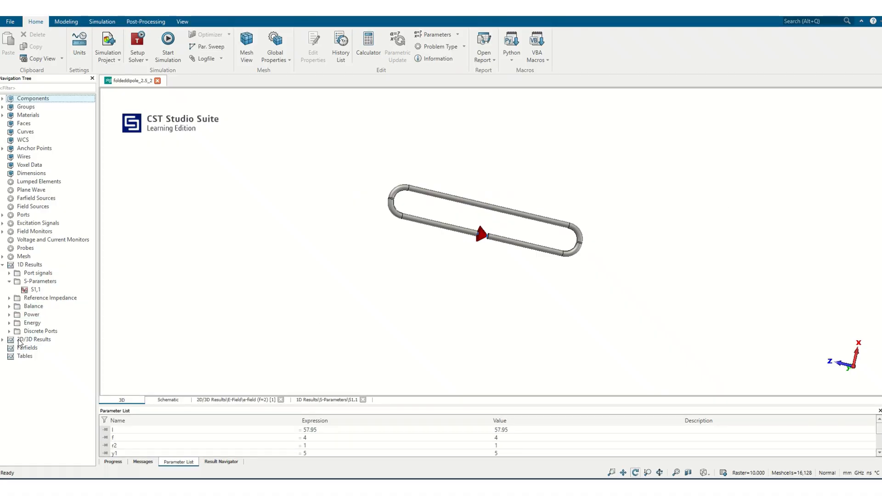
# - Display the e-field (f=2) [1] result on the antenna in the foldeddipole_2.5_2 project and view it from another angle
pyautogui.click(3, 340)
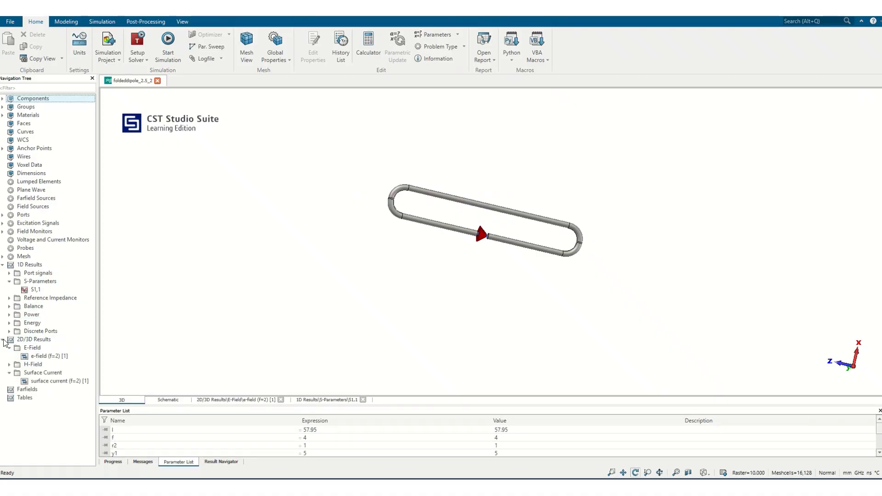
pyautogui.click(28, 357)
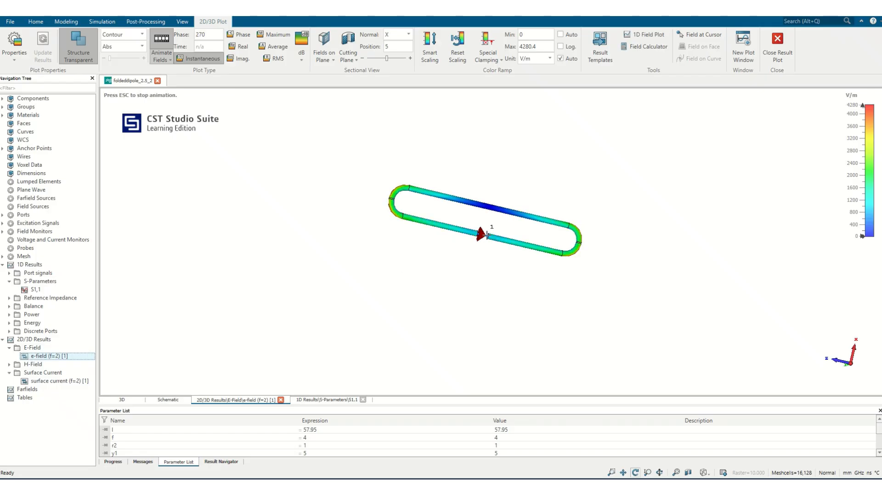
pyautogui.moveTo(570, 241); pyautogui.dragTo(495, 306)
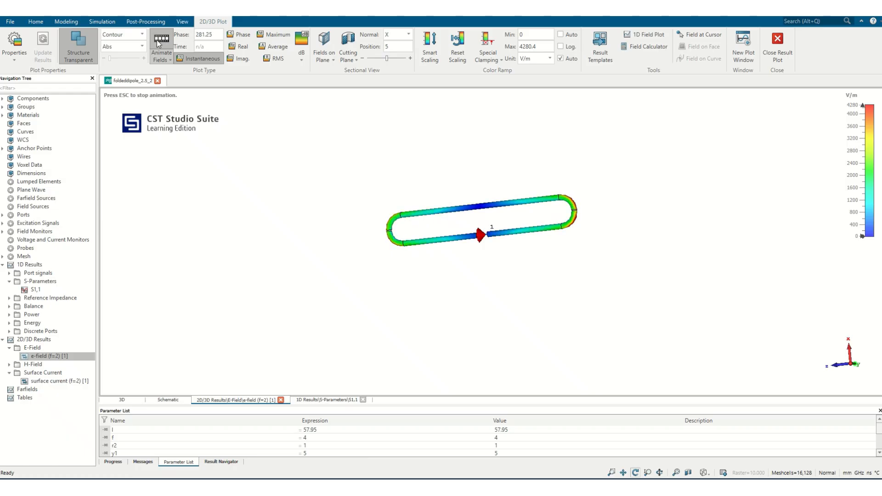
# - Show the e-field (f=2) [1] result as Arrows and inspect the vectors around the folded dipole from different angles
pyautogui.click(135, 37)
pyautogui.click(112, 53)
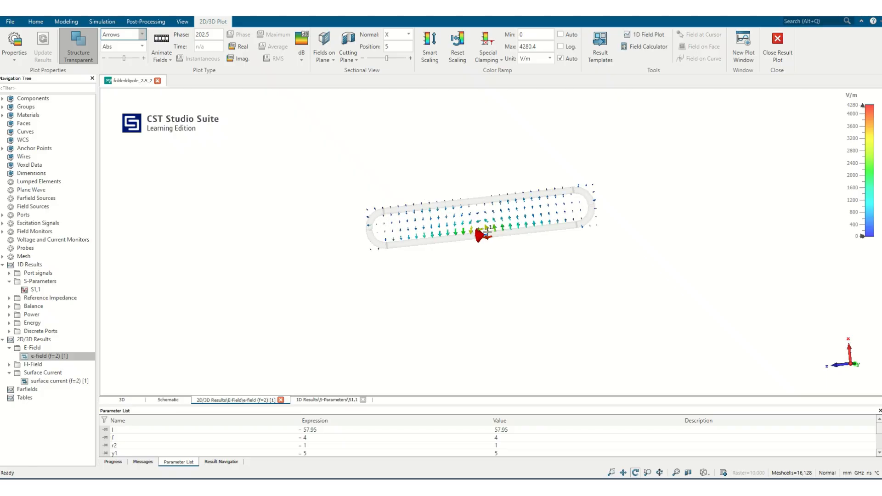
pyautogui.scroll(5, 486, 232)
pyautogui.moveTo(511, 208); pyautogui.dragTo(491, 245)
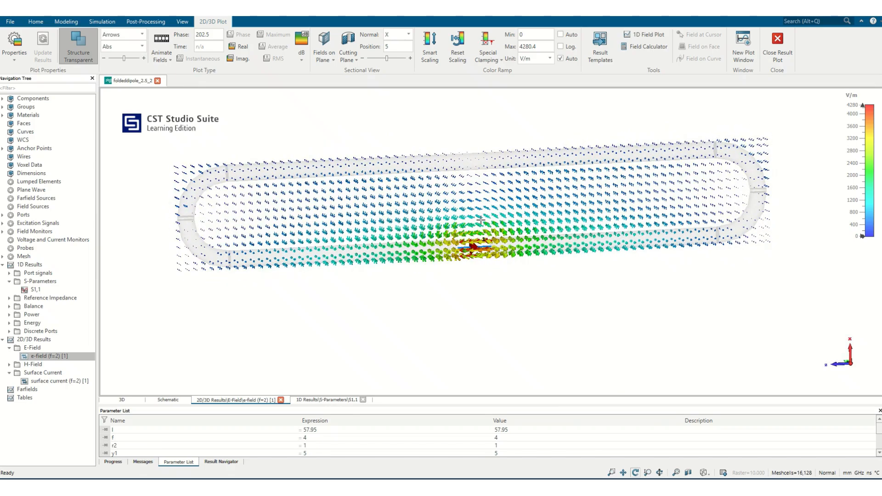
pyautogui.moveTo(252, 222); pyautogui.dragTo(373, 220)
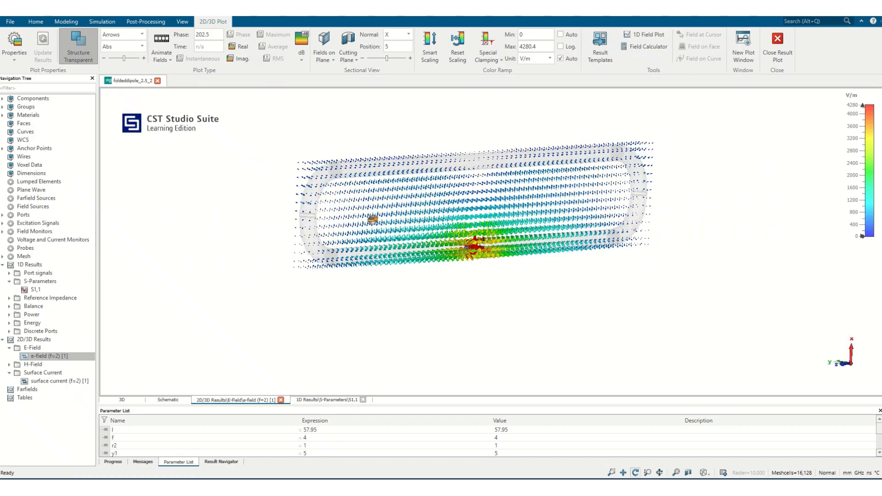
pyautogui.moveTo(561, 224); pyautogui.dragTo(312, 220)
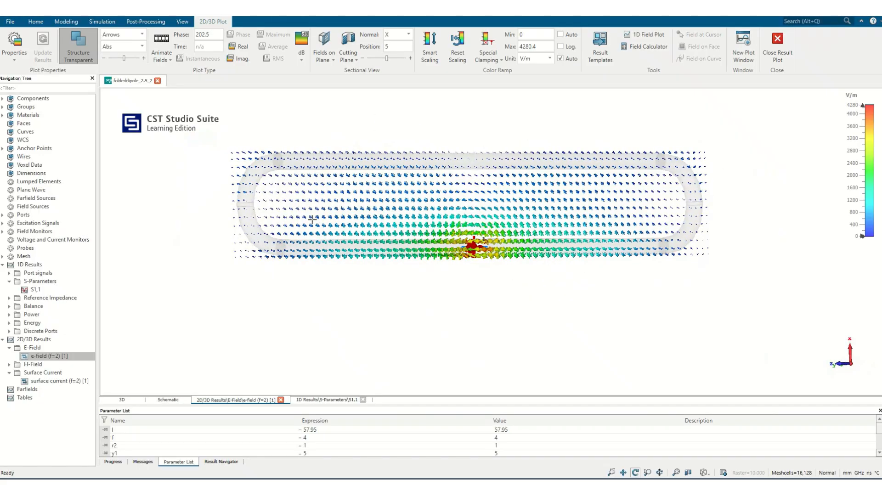
# - Animate the e-field arrow plot over phase
pyautogui.click(158, 60)
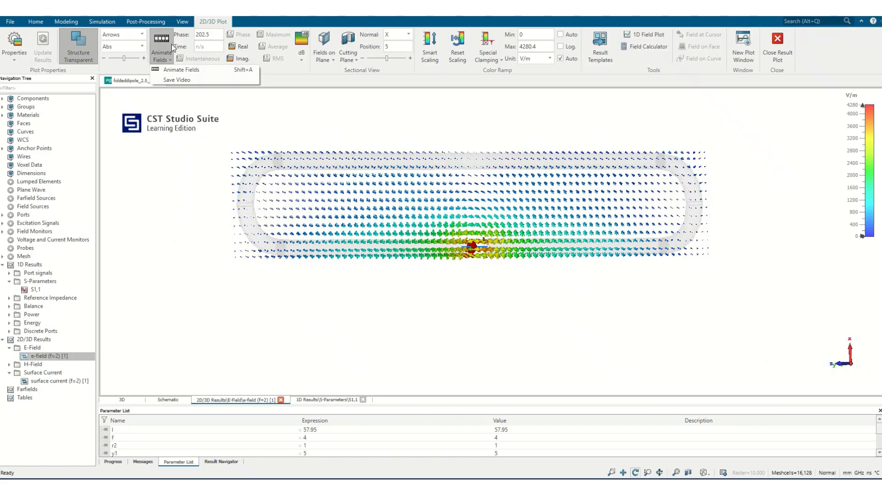
pyautogui.click(166, 41)
pyautogui.click(161, 43)
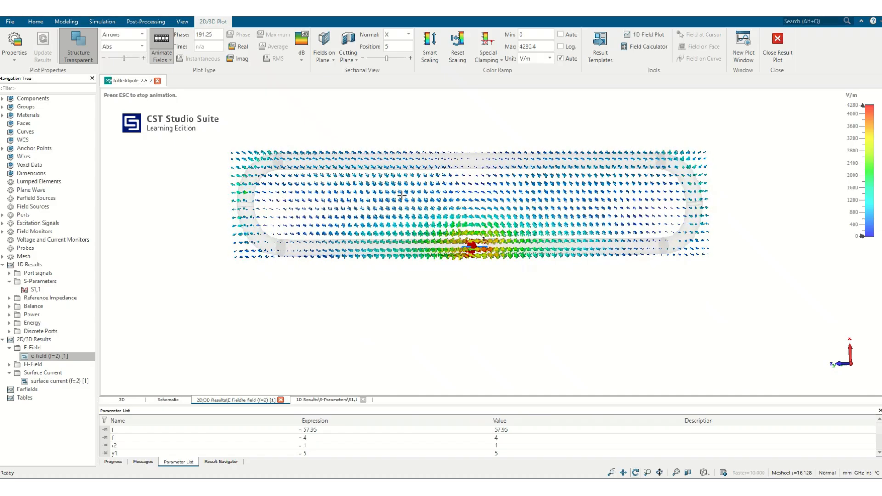
# - Switch the animated e-field plot back to Contour, and display the surface current (f=2) [1] result on the antenna
pyautogui.click(124, 34)
pyautogui.click(132, 48)
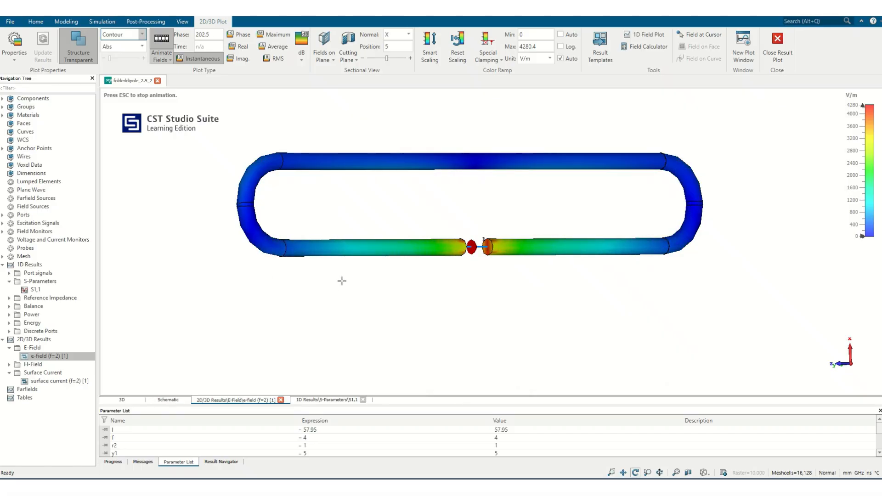
pyautogui.moveTo(396, 278); pyautogui.dragTo(434, 279)
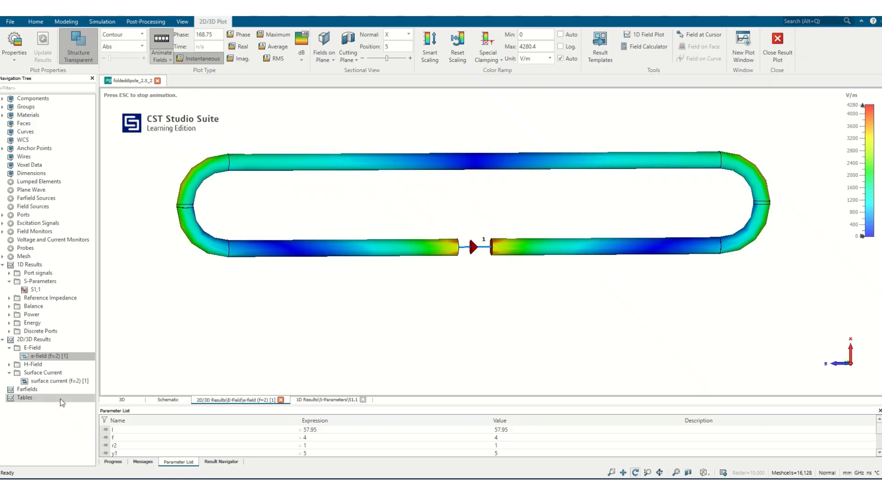
pyautogui.click(58, 382)
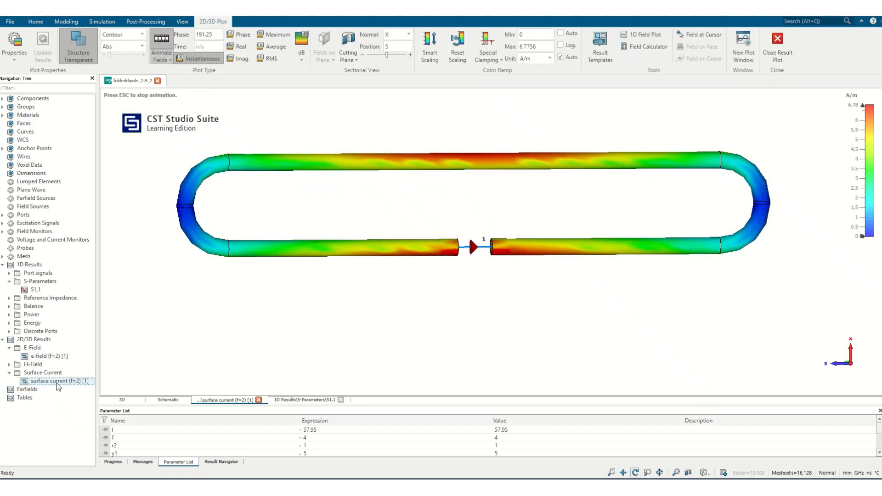